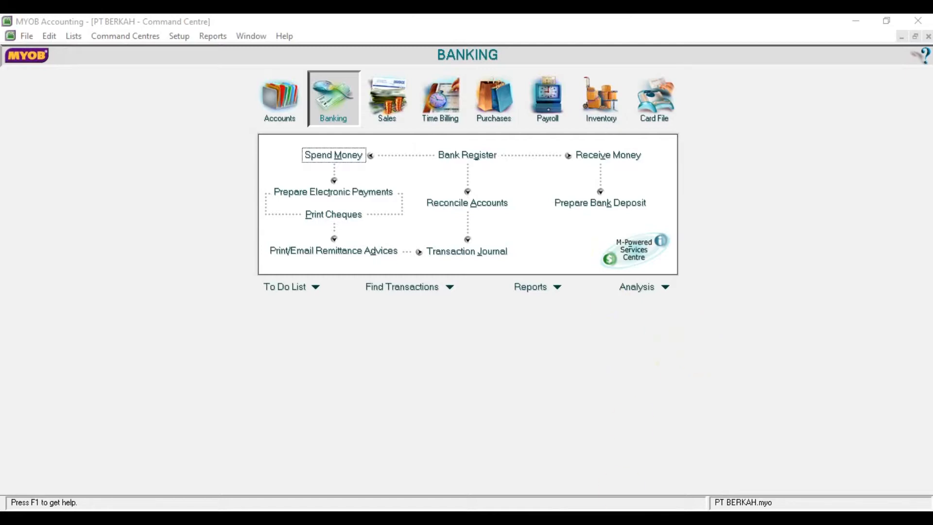
Check the Dokumen 1 petty cash voucher in Word, and start a Spend Money entry in MYOB from 1-1120 Petty Cash with Tax Inclusive off.
{"action": "left_click", "coordinate": [521, 519]}
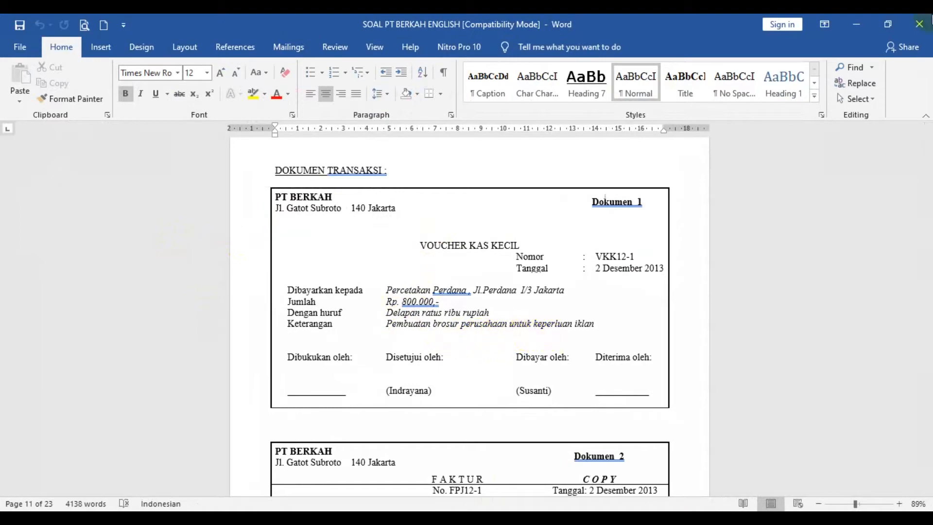
{"action": "left_click", "coordinate": [862, 22]}
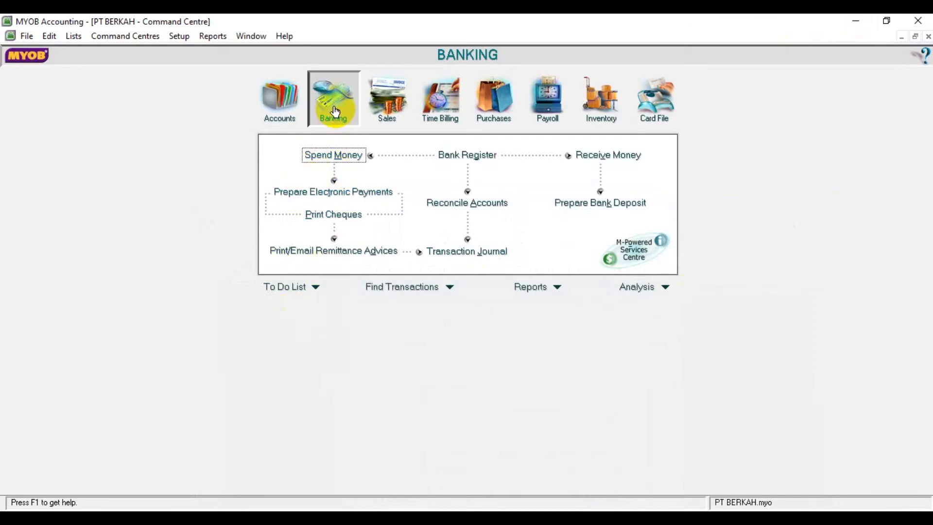
{"action": "left_click", "coordinate": [346, 161]}
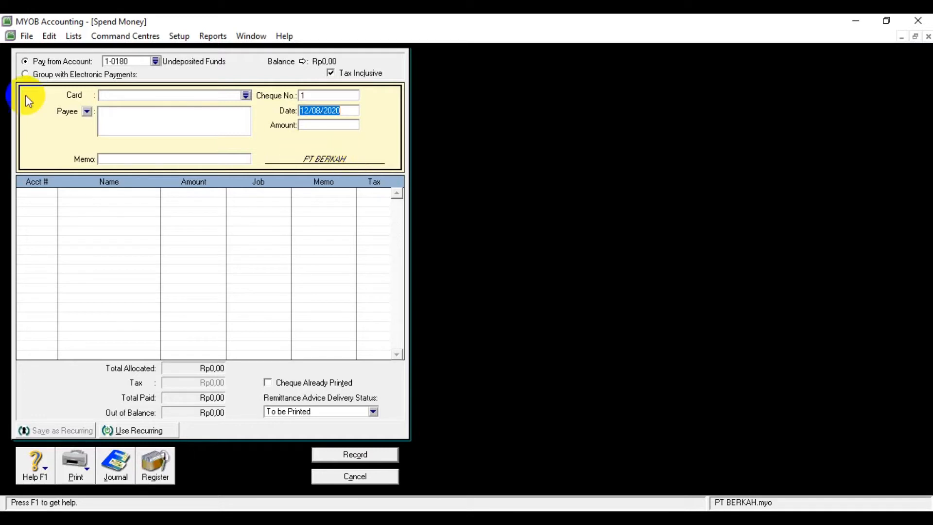
{"action": "left_click", "coordinate": [155, 62]}
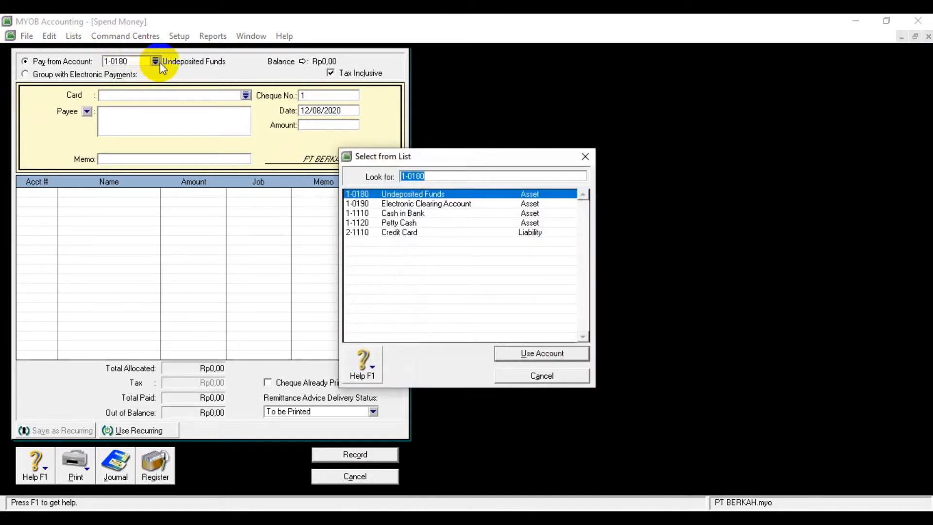
{"action": "left_click", "coordinate": [396, 223]}
{"action": "left_click", "coordinate": [509, 353]}
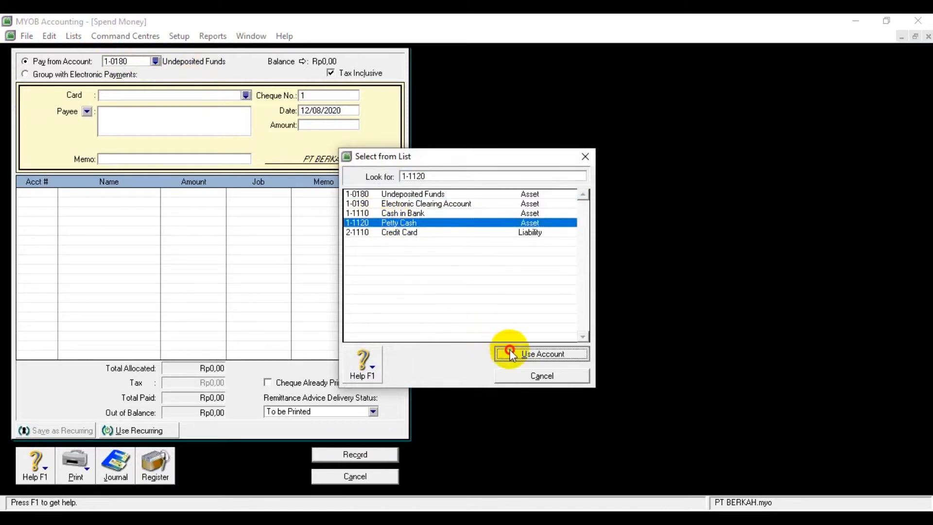
{"action": "left_click", "coordinate": [332, 73]}
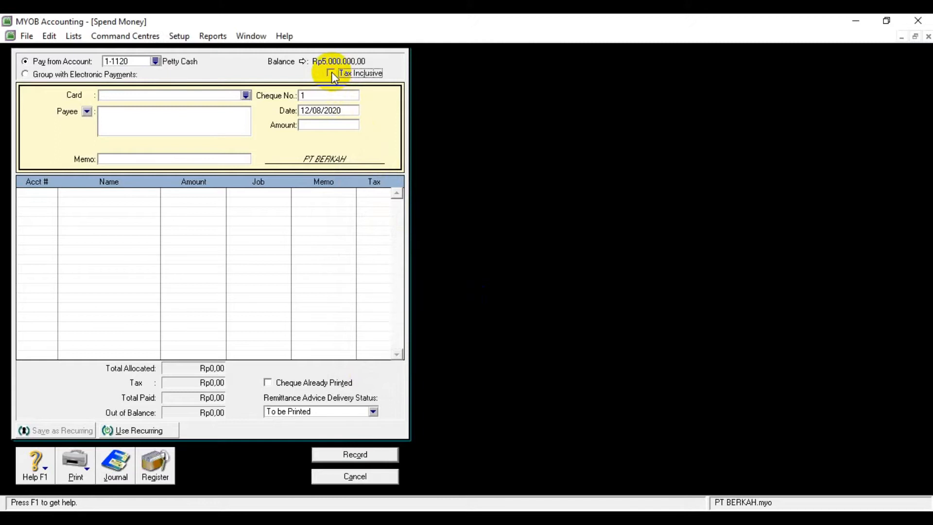
Set the payment's cheque number to VKK12-1, the date to 02/12/2013 and the amount to 800000.
{"action": "left_click", "coordinate": [323, 97]}
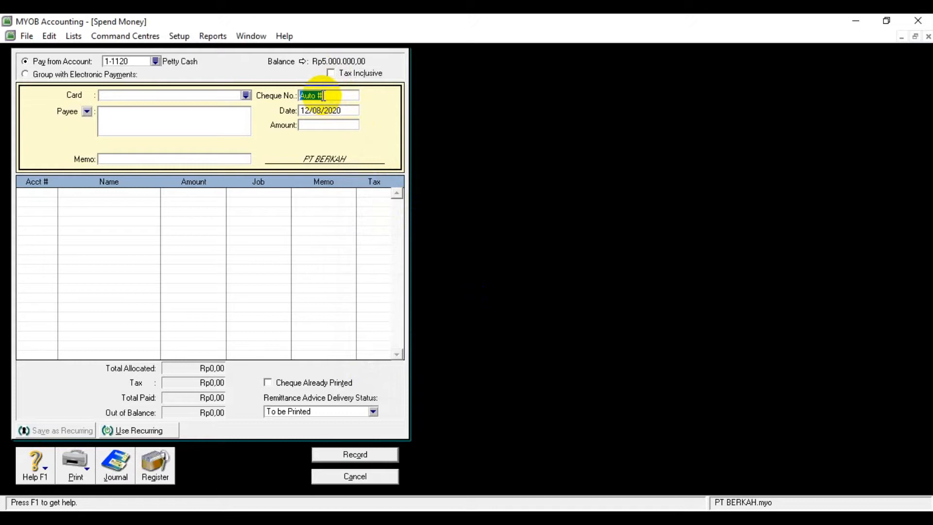
{"action": "type", "text": "VKK12-1"}
{"action": "left_click", "coordinate": [324, 95]}
{"action": "type", "text": "-"}
{"action": "left_click", "coordinate": [339, 111]}
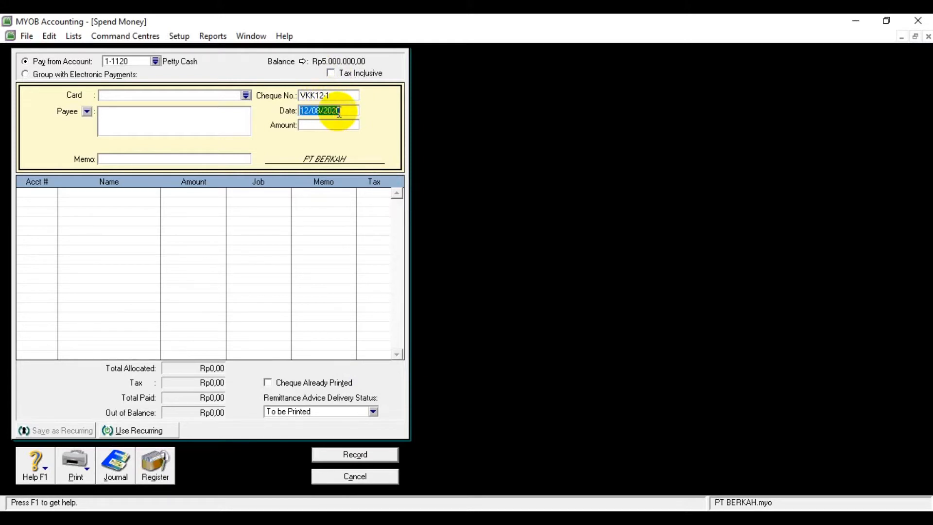
{"action": "type", "text": "2/12/13"}
{"action": "left_click", "coordinate": [340, 125]}
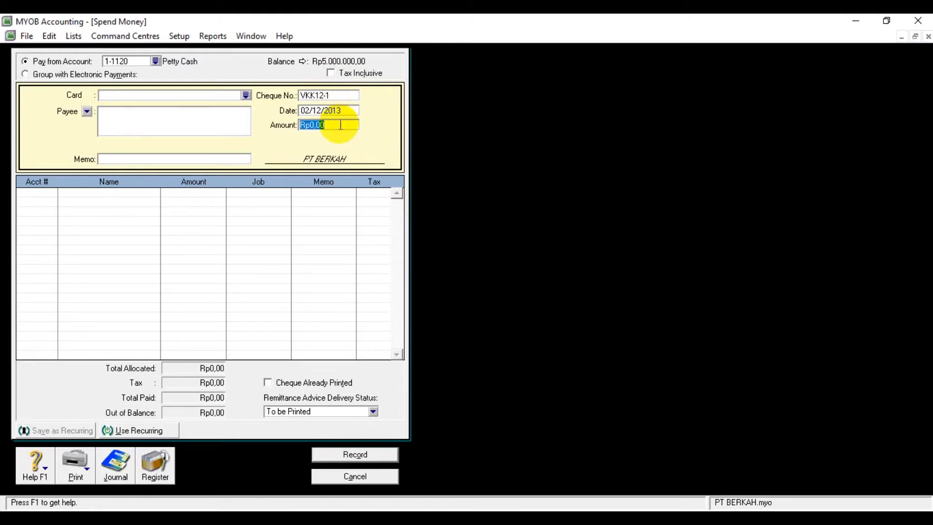
{"action": "type", "text": "800000"}
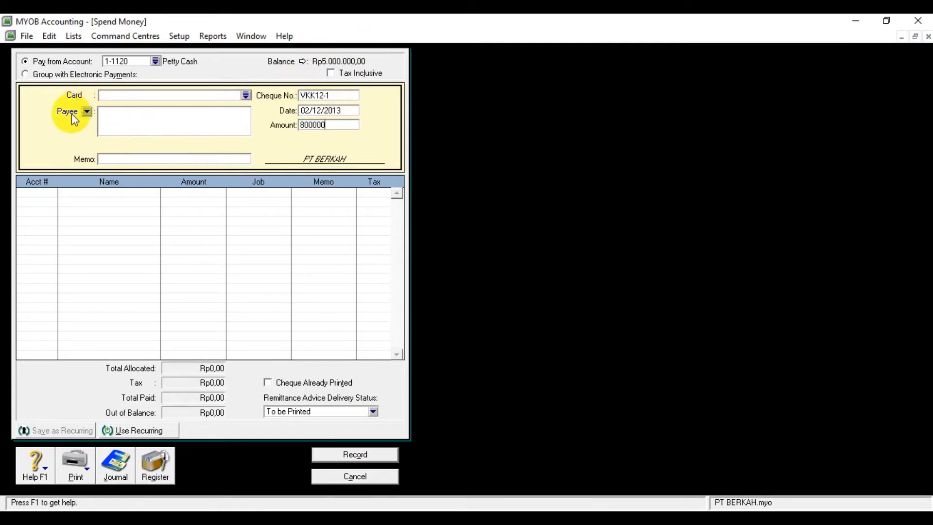
Enter "Pembuatab Brosur untuk iklan" as the payment's memo.
{"action": "left_click", "coordinate": [124, 159]}
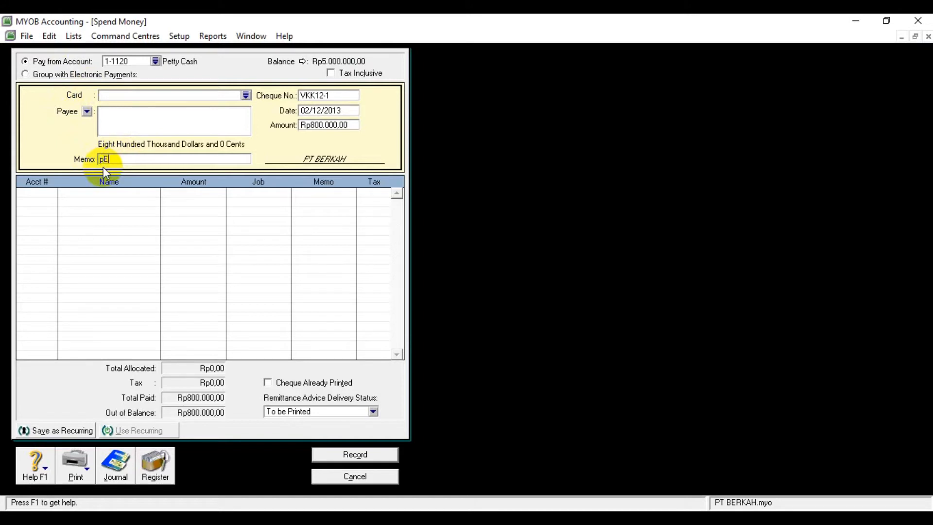
{"action": "type", "text": "MBUATAN"}
{"action": "key", "text": "BackSpace"}
{"action": "key", "text": "BackSpace"}
{"action": "key", "text": "BackSpace"}
{"action": "key", "text": "BackSpace"}
{"action": "key", "text": "BackSpace"}
{"action": "key", "text": "BackSpace"}
{"action": "key", "text": "Caps_Lock"}
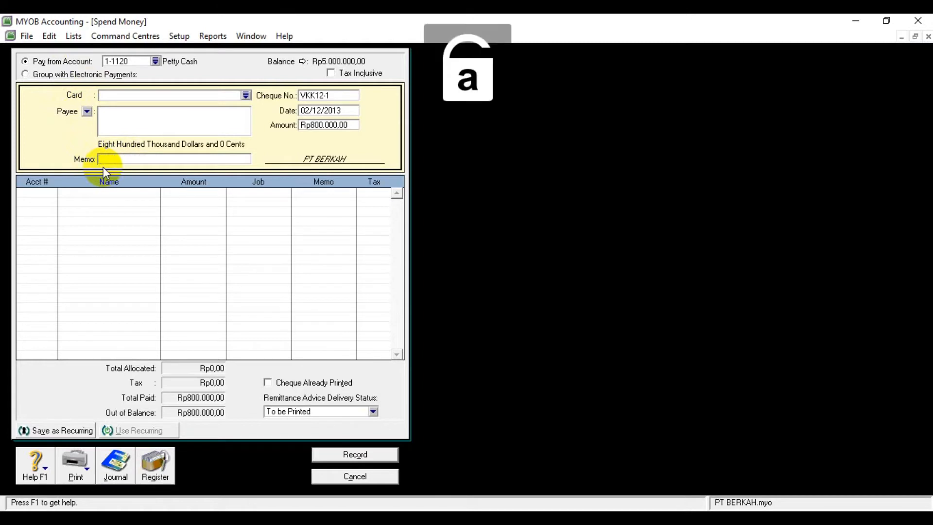
{"action": "type", "text": "Pembuatab Br"}
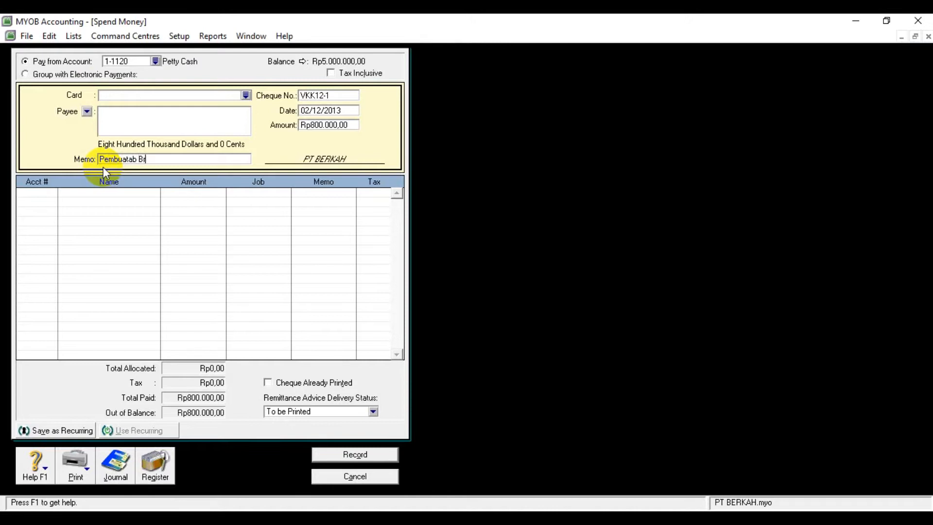
{"action": "type", "text": "osur untuk iklan"}
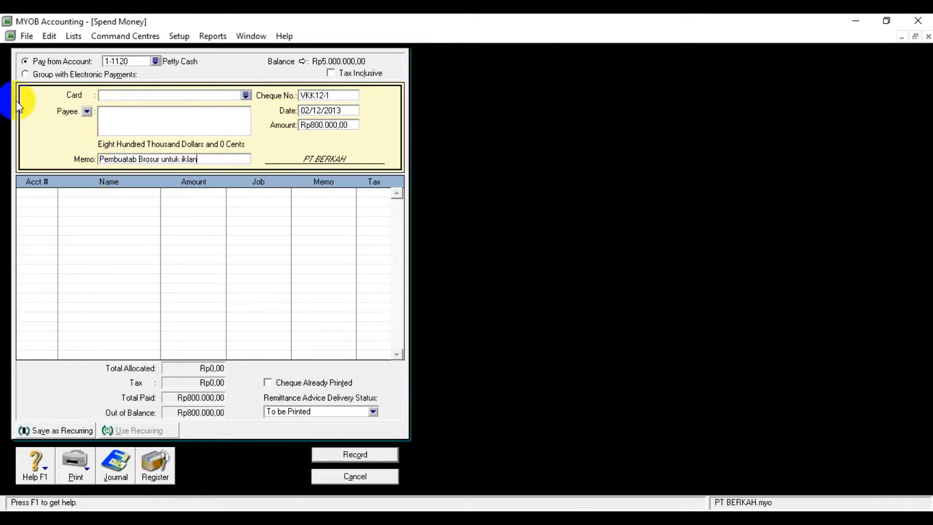
Allocate the full payment to account 6-1100 Advertising Expense, record the transaction and close the Spend Money form.
{"action": "left_click", "coordinate": [51, 194]}
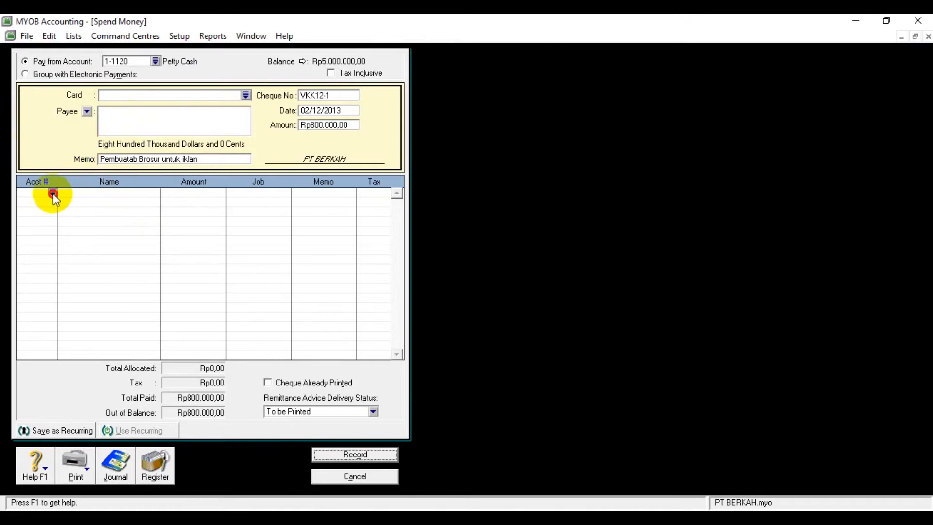
{"action": "left_click", "coordinate": [52, 193]}
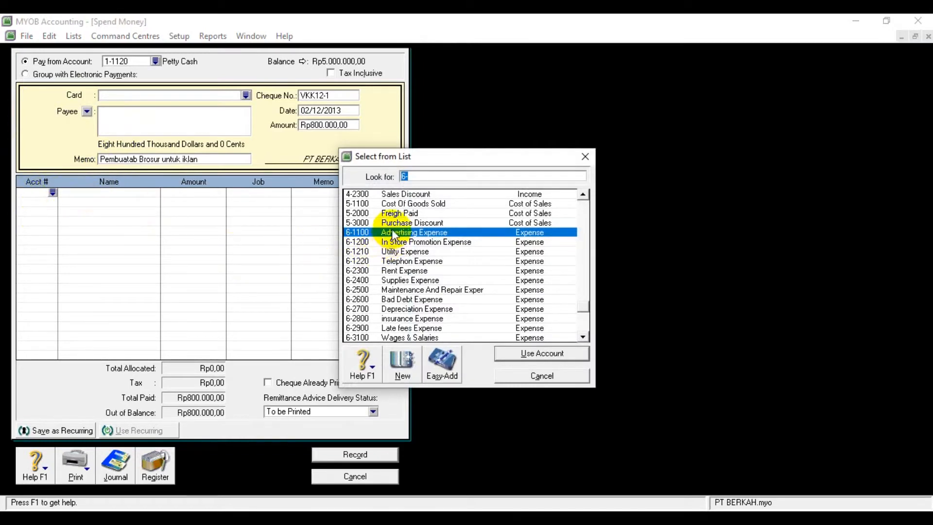
{"action": "left_click", "coordinate": [585, 355]}
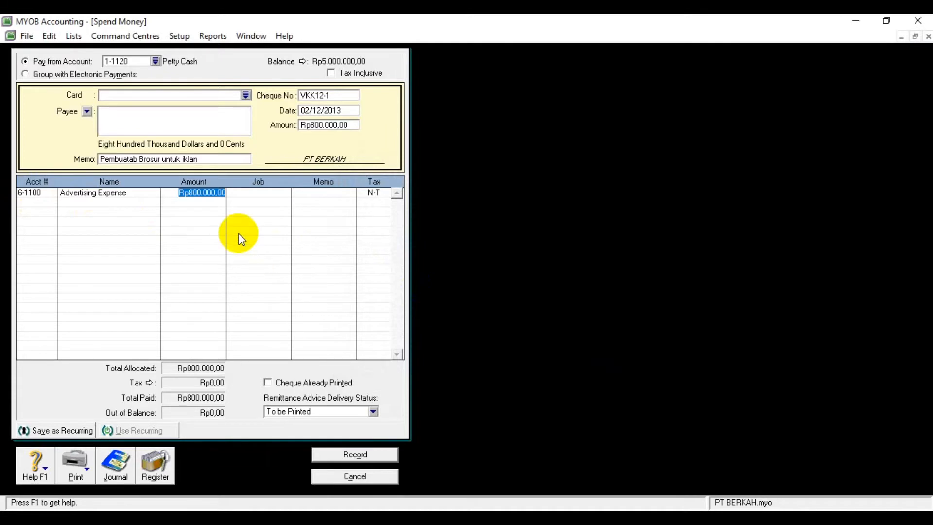
{"action": "key", "text": "Return"}
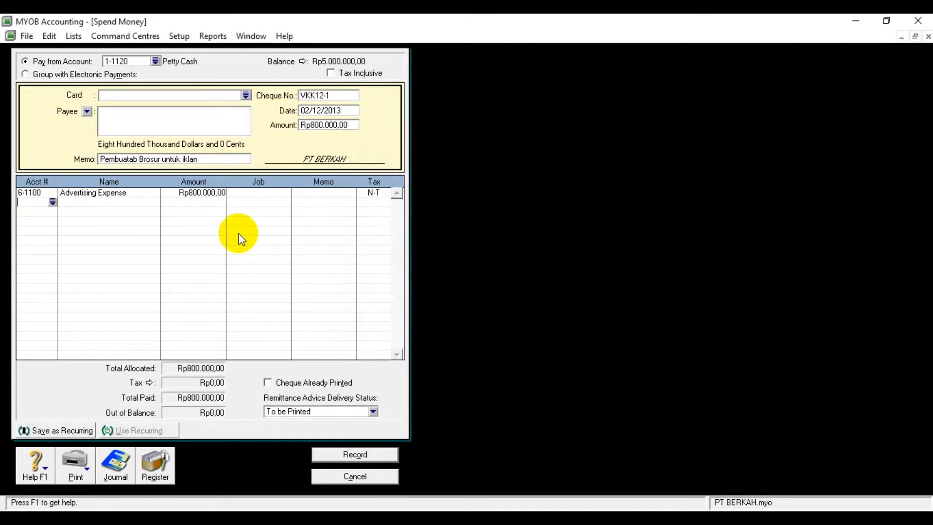
{"action": "left_click", "coordinate": [365, 456]}
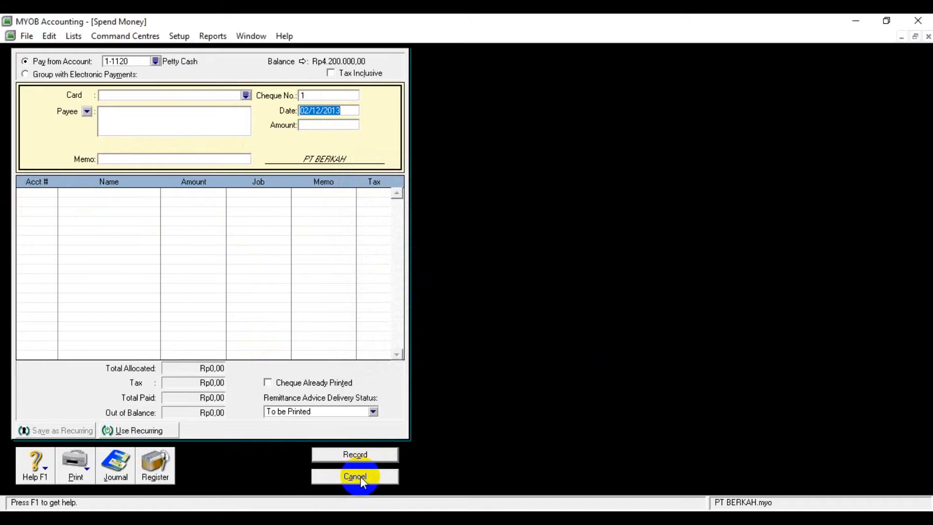
{"action": "left_click", "coordinate": [360, 476]}
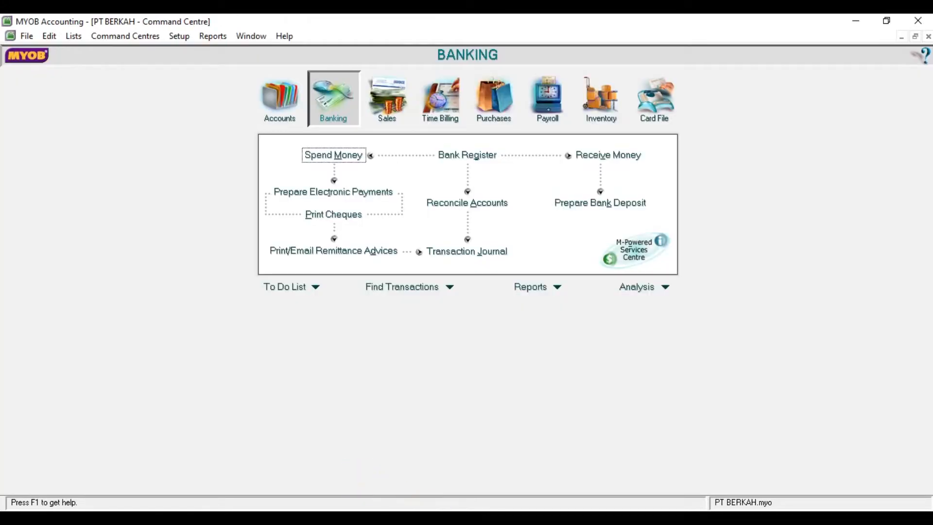
Check the Dokumen 2 invoice in Word, and start a sales invoice in MYOB for customer Toko Alek with Tax Inclusive off.
{"action": "left_click", "coordinate": [523, 518]}
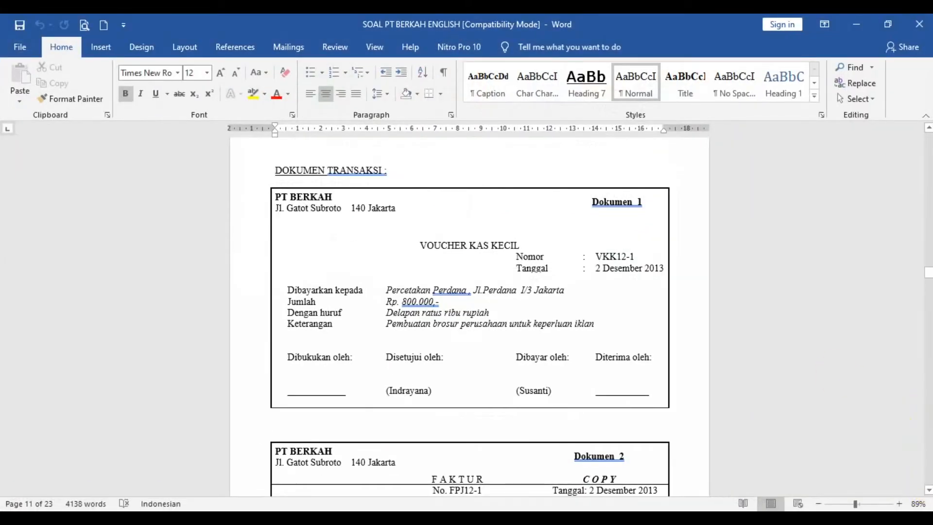
{"action": "scroll", "coordinate": [928, 492], "scroll_direction": "down", "scroll_amount": 8}
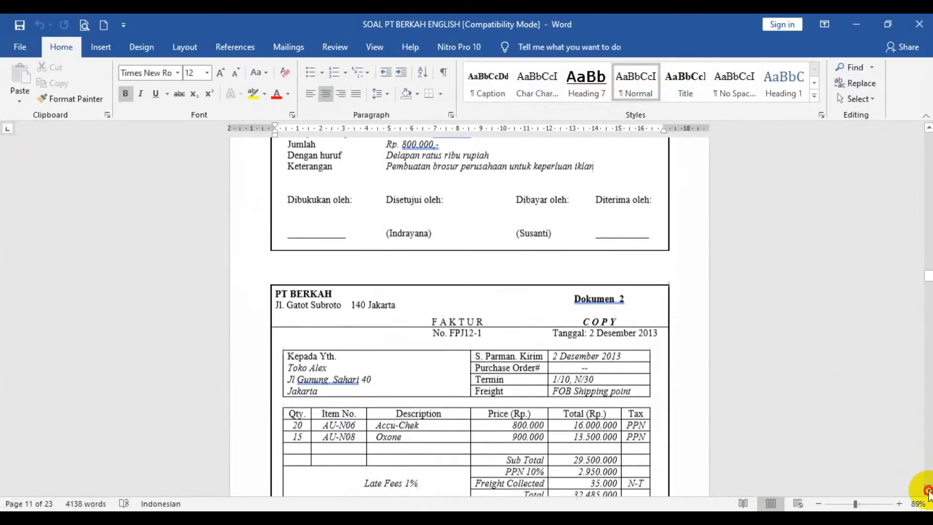
{"action": "scroll", "coordinate": [928, 491], "scroll_direction": "down", "scroll_amount": 2}
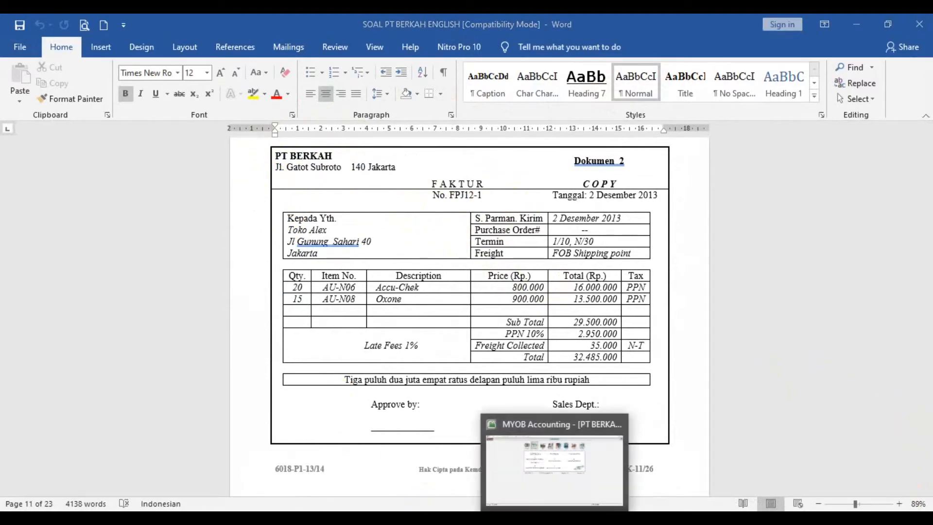
{"action": "left_click", "coordinate": [557, 518]}
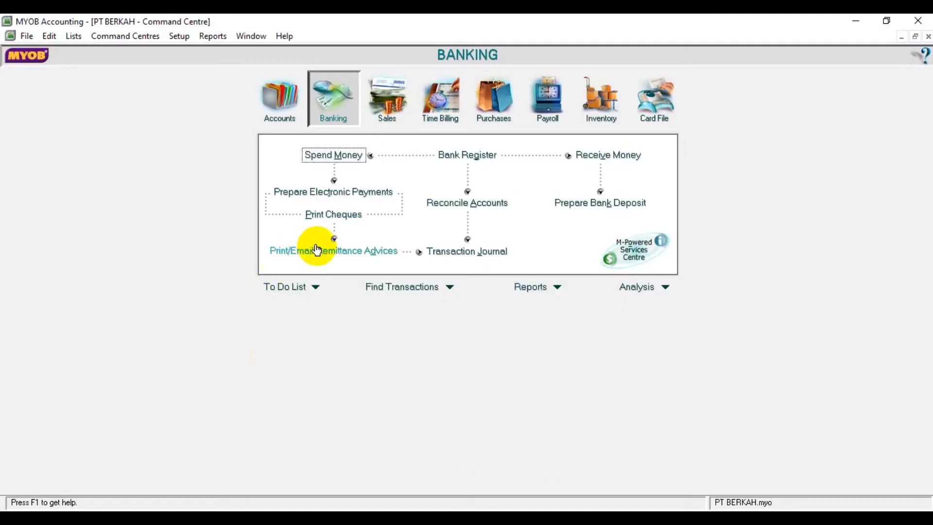
{"action": "left_click", "coordinate": [386, 107]}
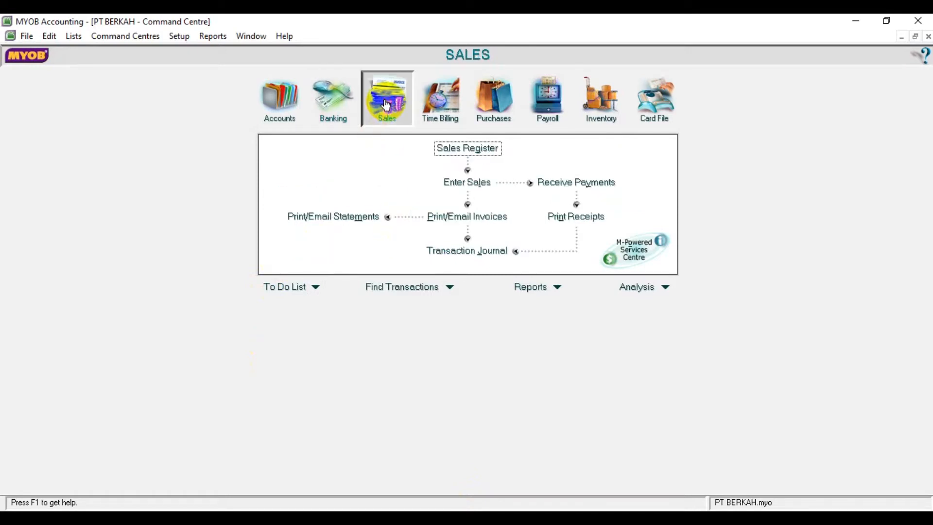
{"action": "left_click", "coordinate": [465, 180]}
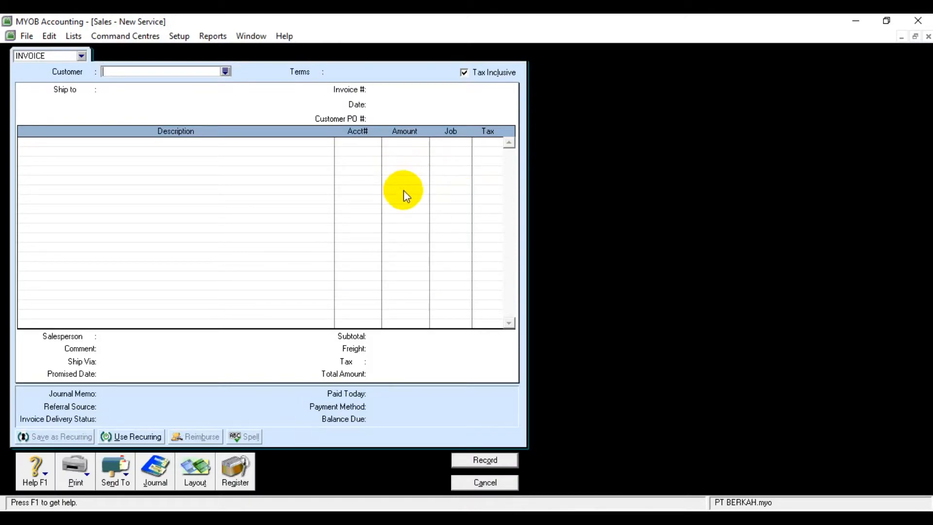
{"action": "left_click", "coordinate": [225, 72]}
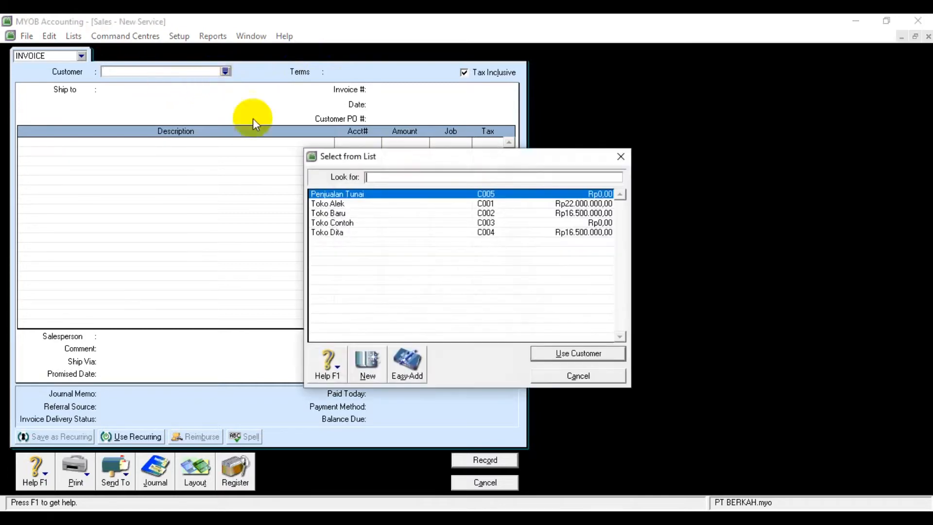
{"action": "left_click", "coordinate": [343, 205]}
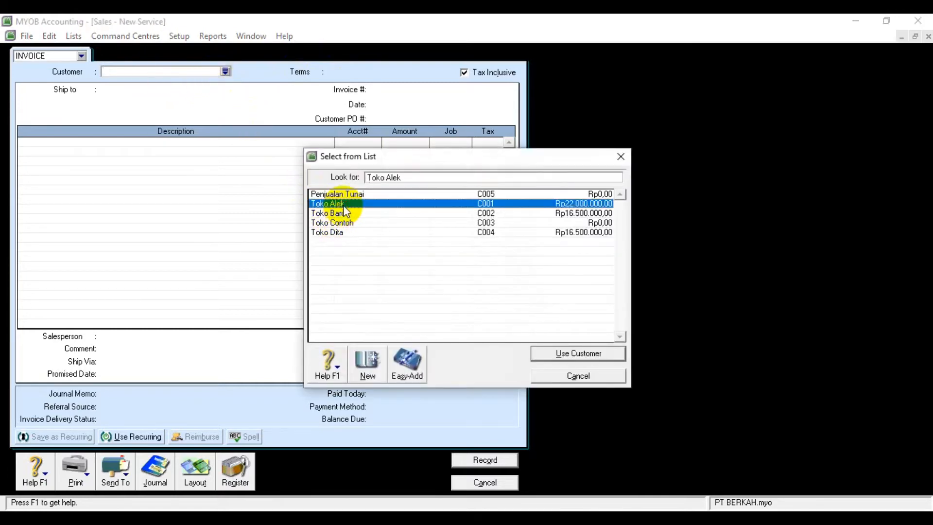
{"action": "left_click", "coordinate": [549, 352]}
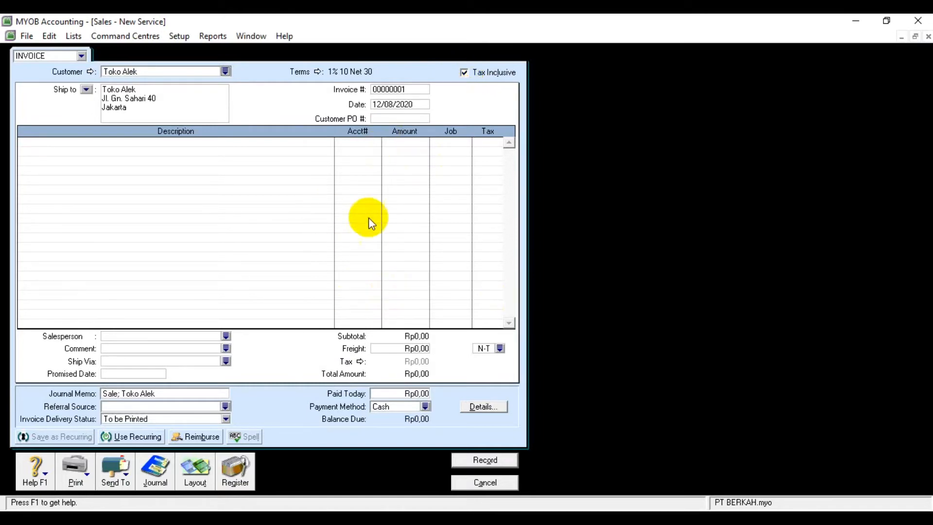
{"action": "left_click", "coordinate": [464, 74]}
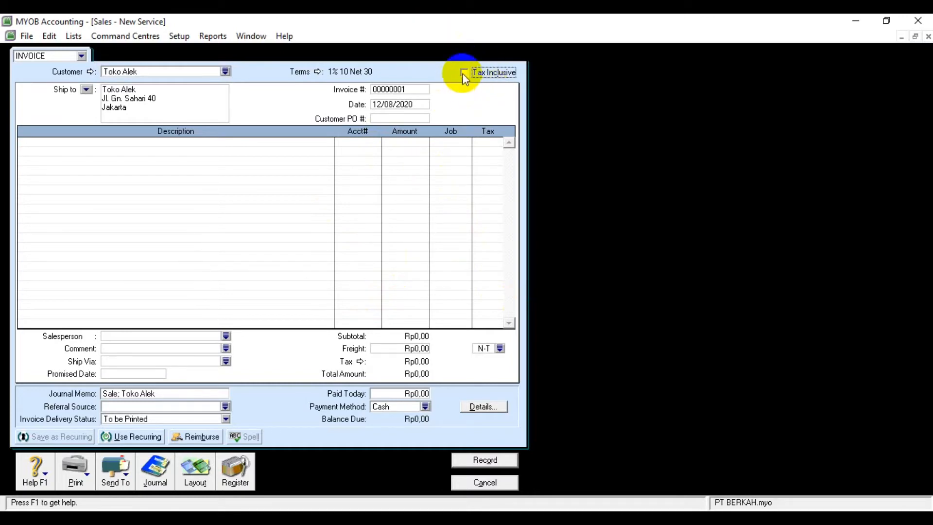
Set the sales invoice's number to FPJ12-1 and its date to 02/12/2013.
{"action": "left_click", "coordinate": [387, 89]}
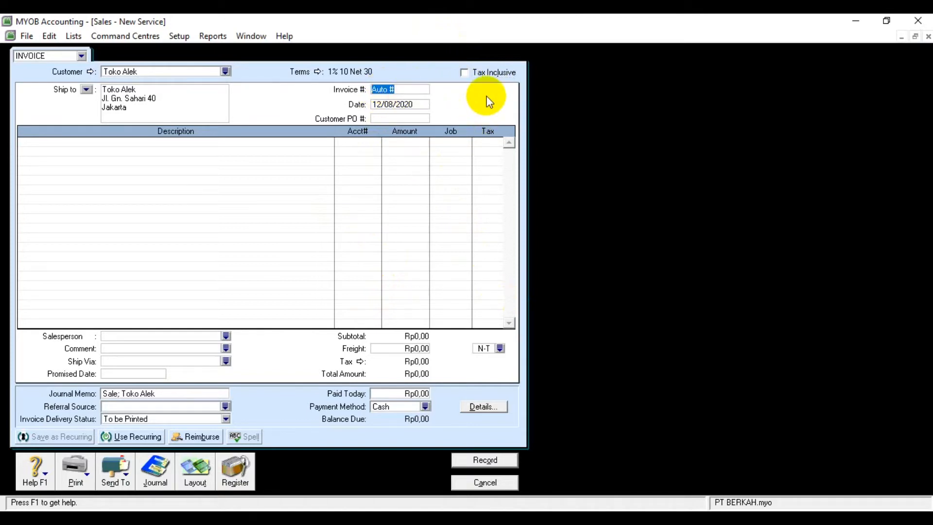
{"action": "key", "text": "Caps_Lock"}
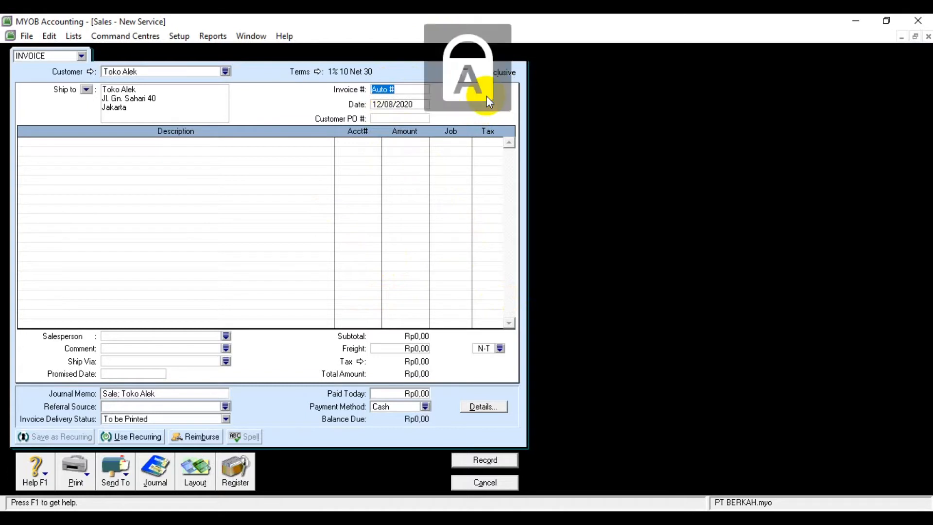
{"action": "type", "text": "FPJ"}
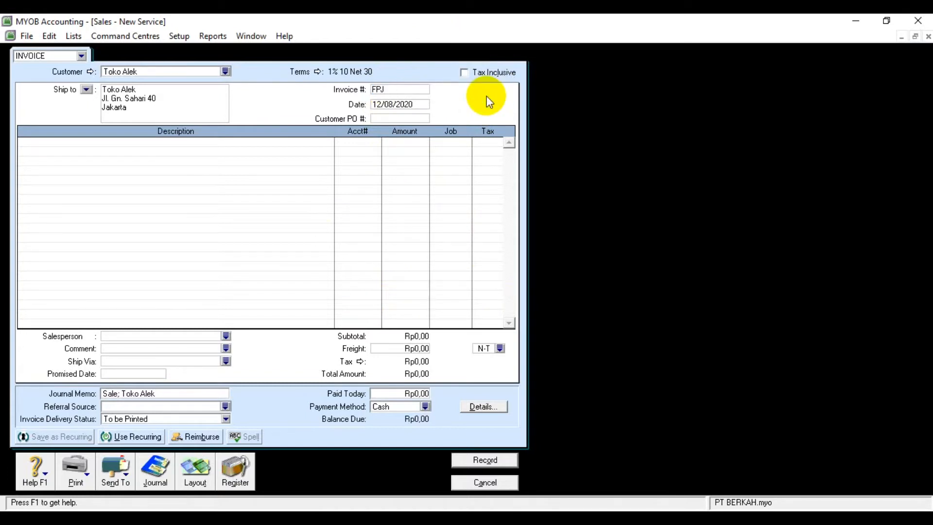
{"action": "type", "text": "12-1"}
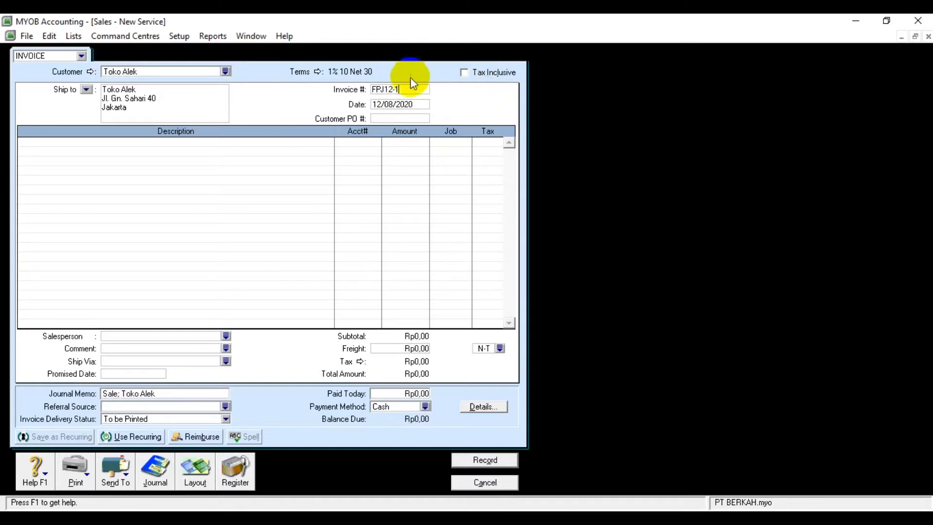
{"action": "left_click", "coordinate": [406, 105]}
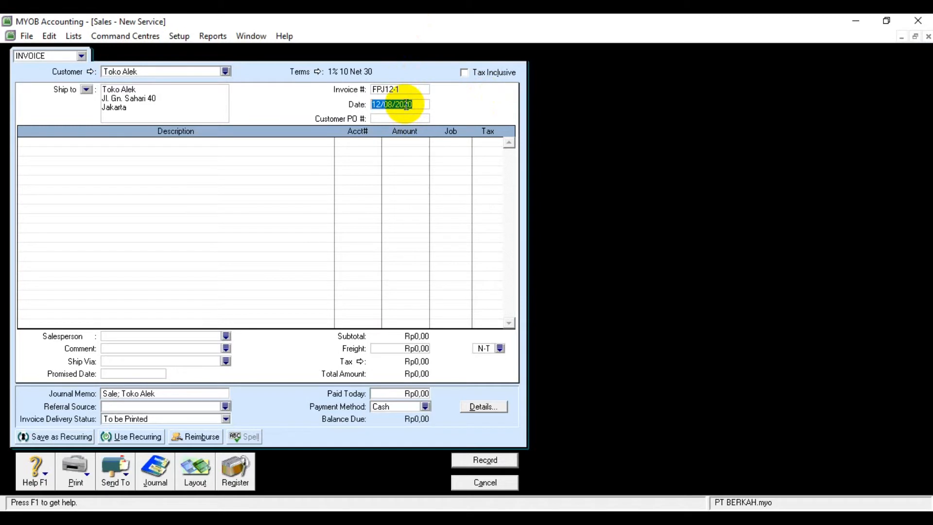
{"action": "type", "text": "2/12/13"}
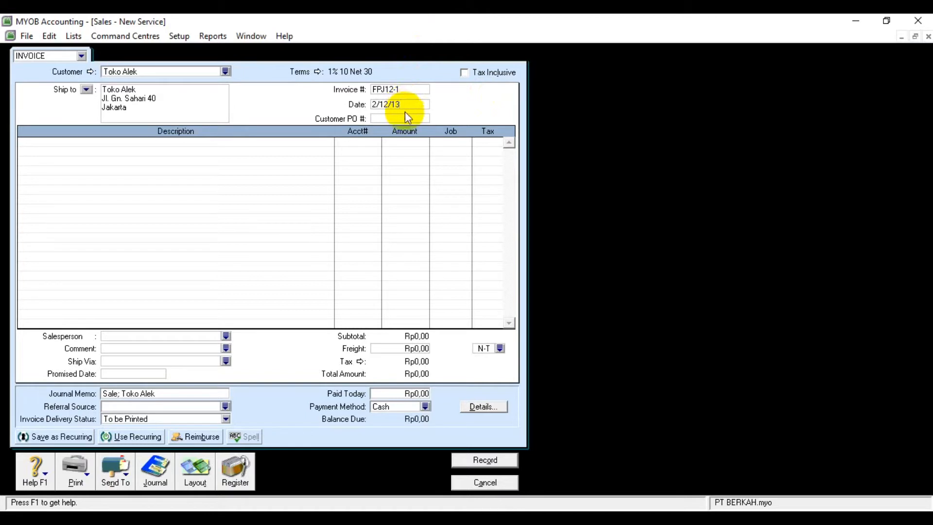
{"action": "left_click", "coordinate": [407, 117]}
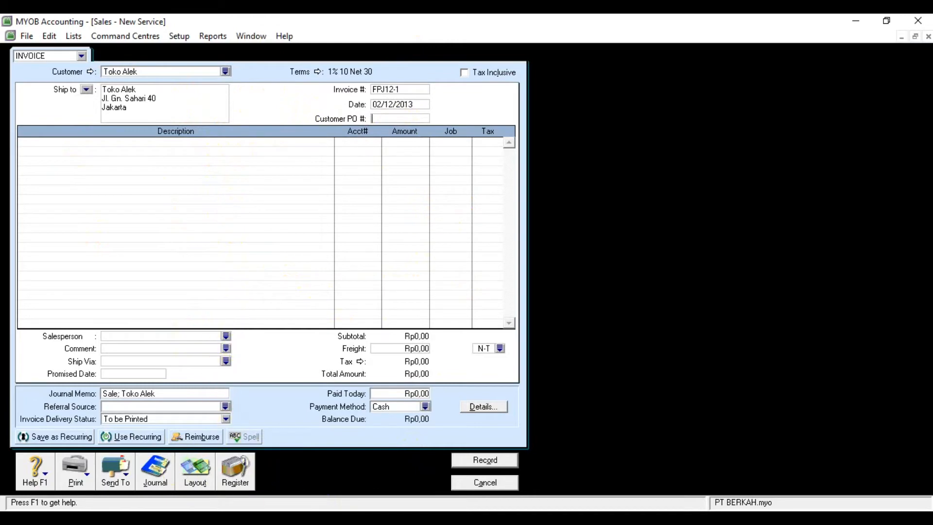
Change the sales invoice's layout from Service to Item.
{"action": "left_click", "coordinate": [202, 473]}
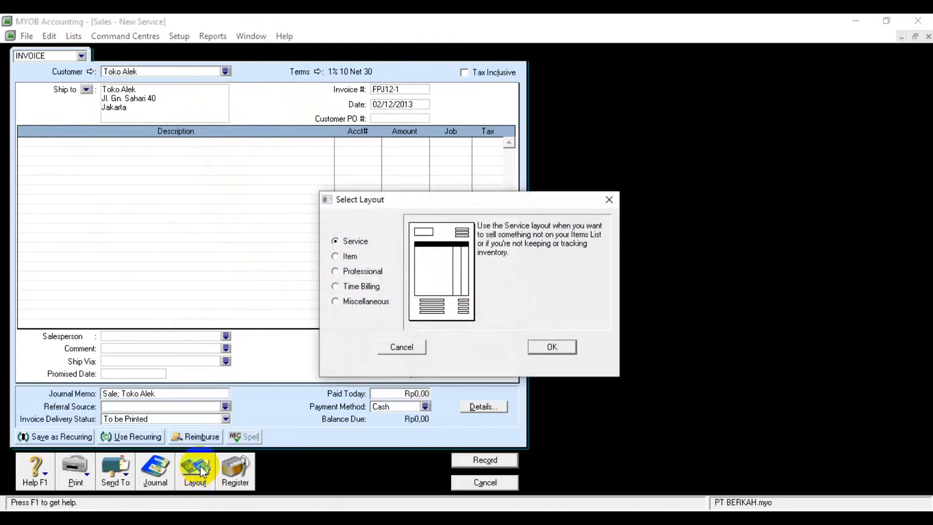
{"action": "left_click", "coordinate": [345, 255]}
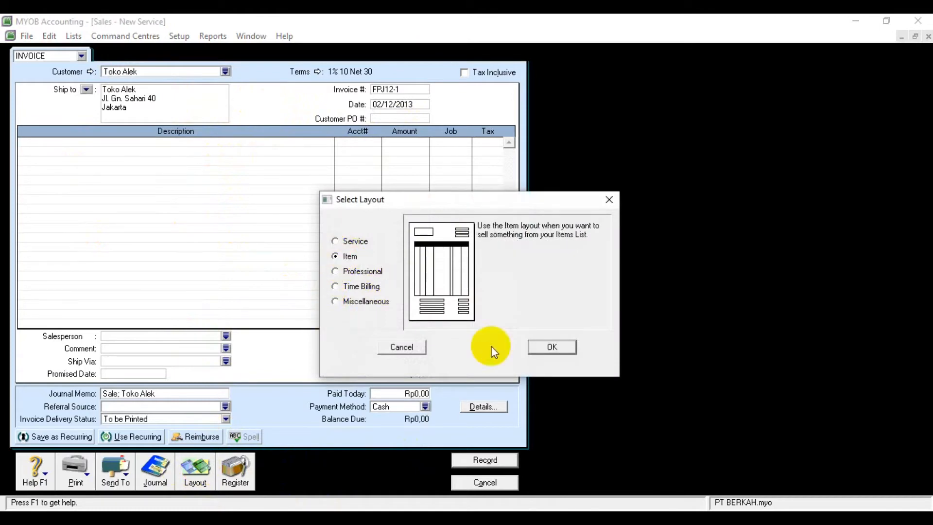
{"action": "left_click", "coordinate": [555, 346]}
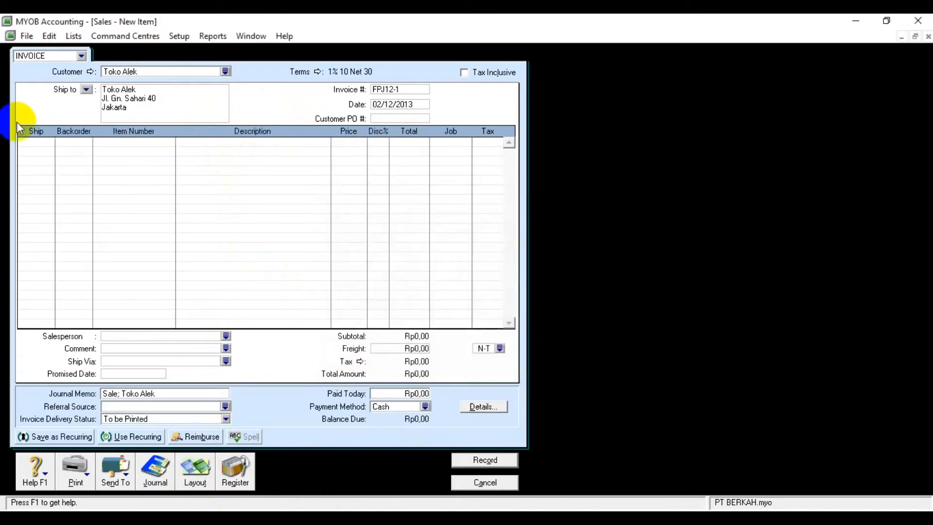
Enter ship quantities of 20 on the first invoice line and 15 on the second.
{"action": "left_click", "coordinate": [28, 141]}
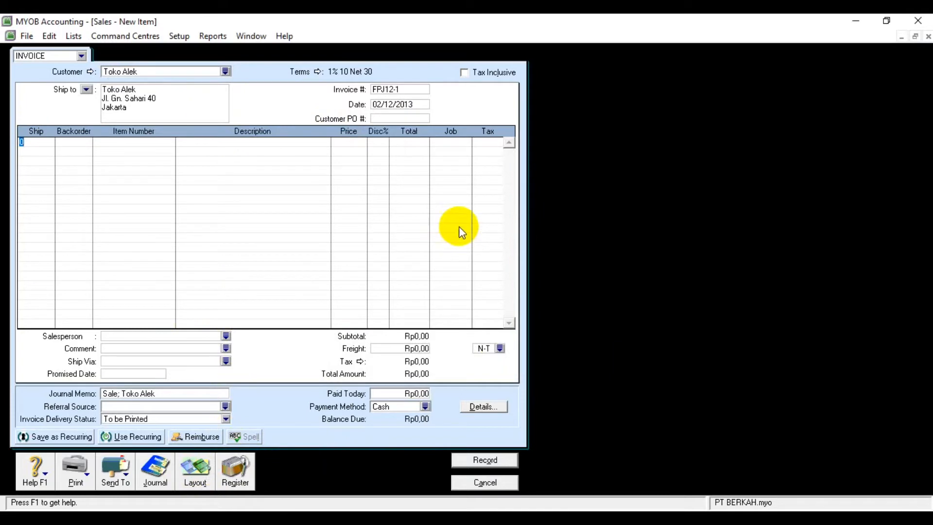
{"action": "type", "text": "20"}
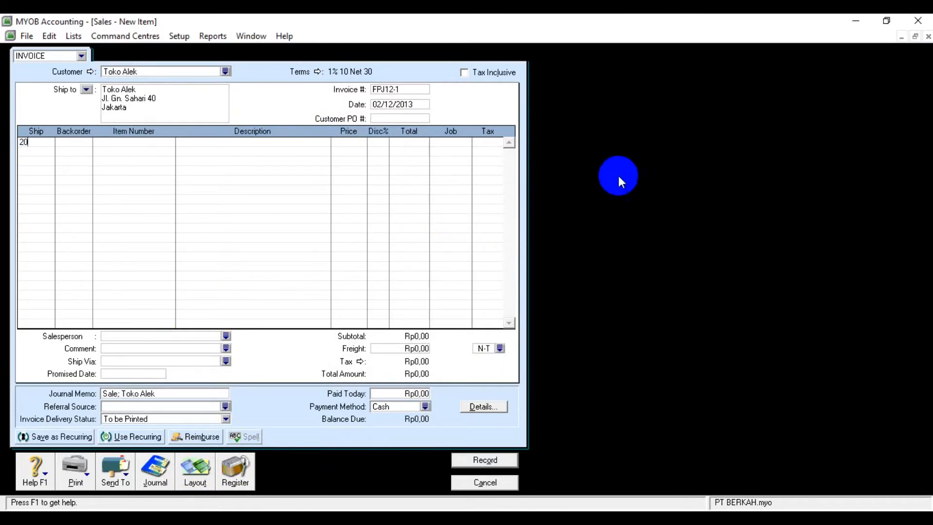
{"action": "left_click", "coordinate": [40, 154]}
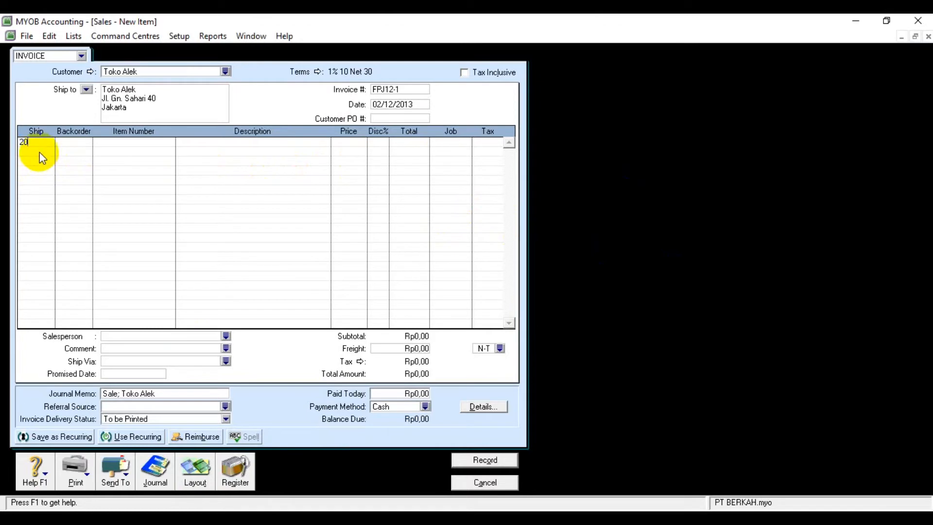
{"action": "key", "text": "Down"}
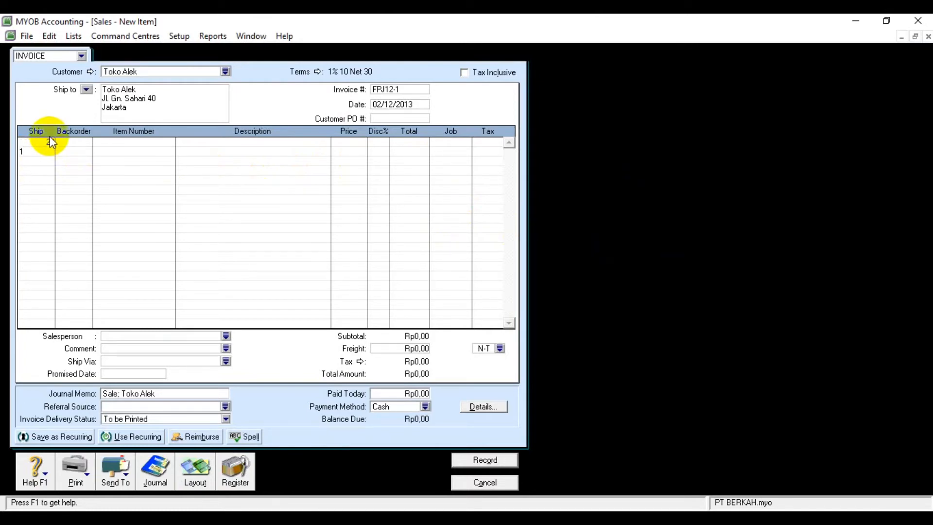
Assign item AU-N06 ACCU CHEK to the first invoice line and AU-N08 OXONE to the second.
{"action": "left_click", "coordinate": [99, 143]}
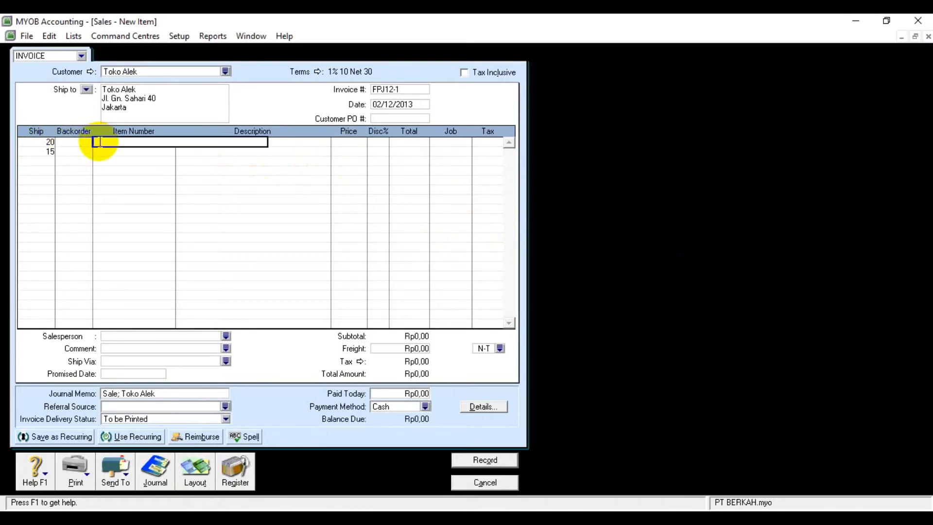
{"action": "key", "text": "Return"}
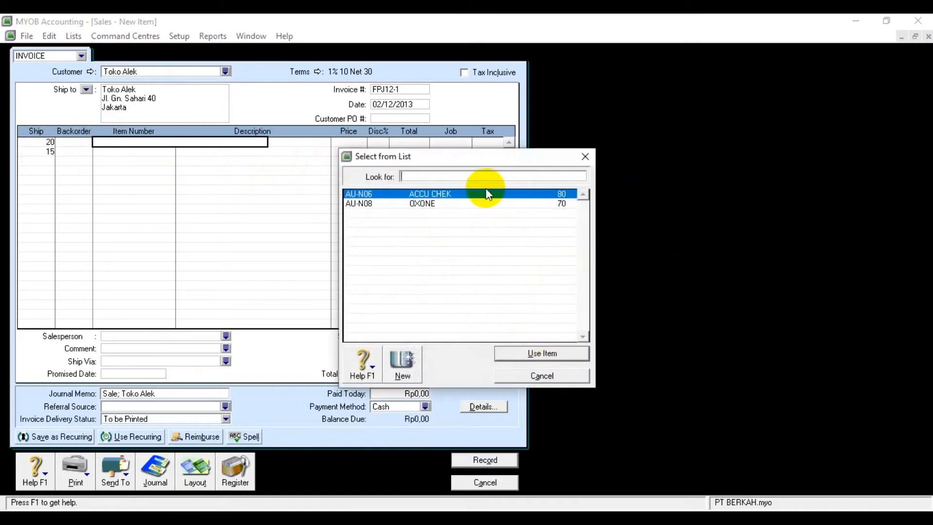
{"action": "left_click", "coordinate": [572, 354]}
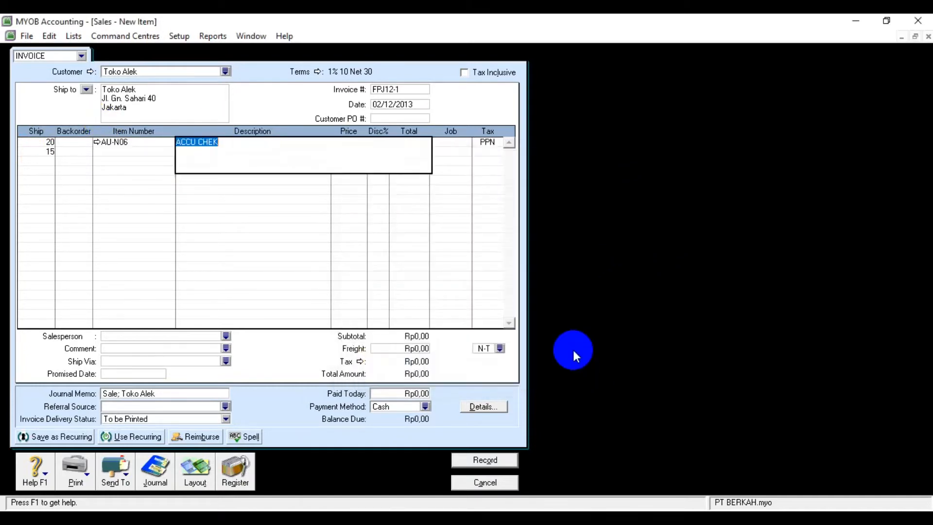
{"action": "left_click", "coordinate": [110, 151]}
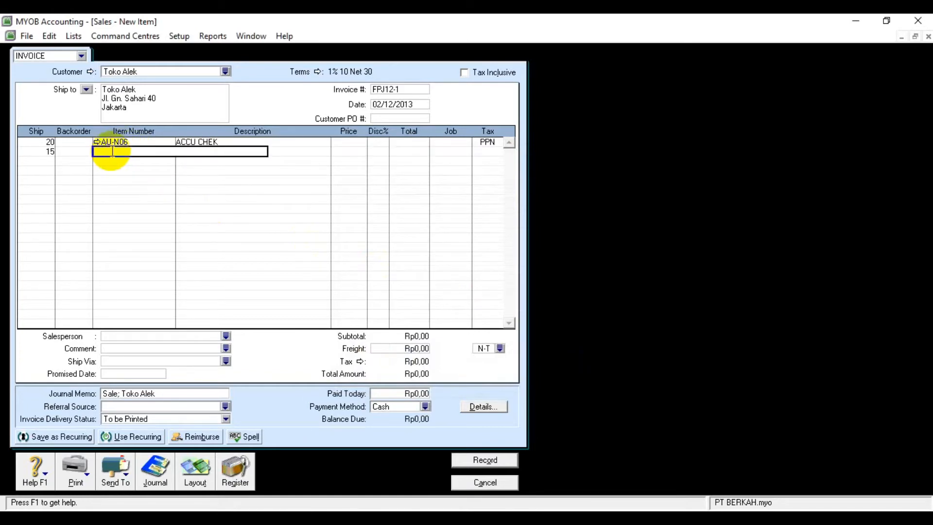
{"action": "key", "text": "Tab"}
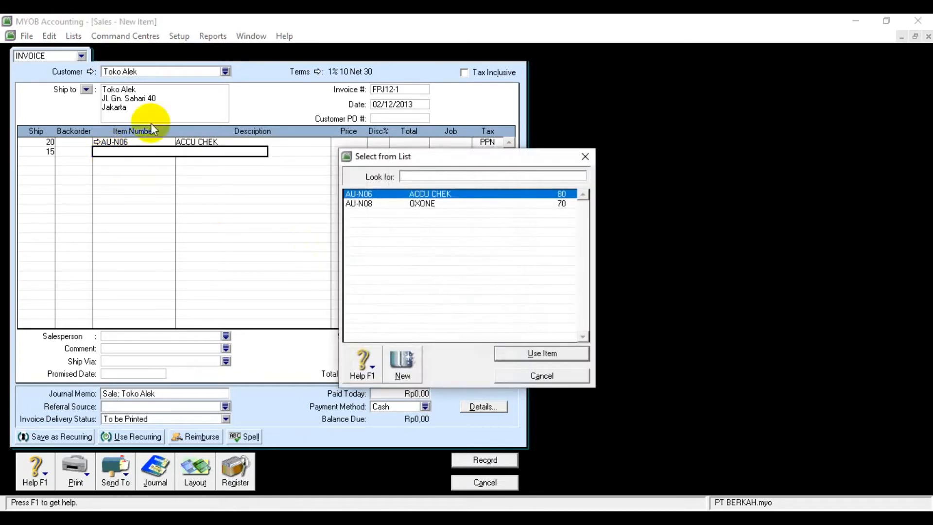
{"action": "left_click", "coordinate": [431, 204]}
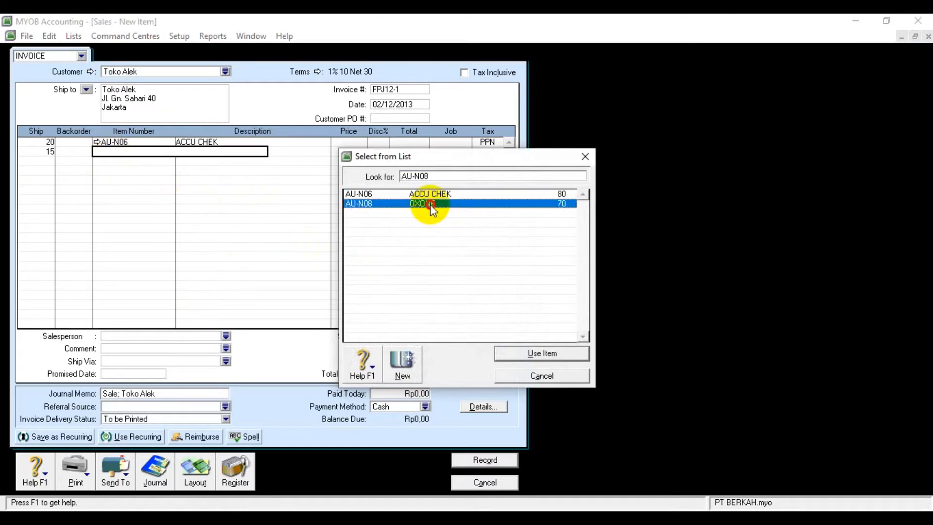
{"action": "left_click", "coordinate": [506, 351]}
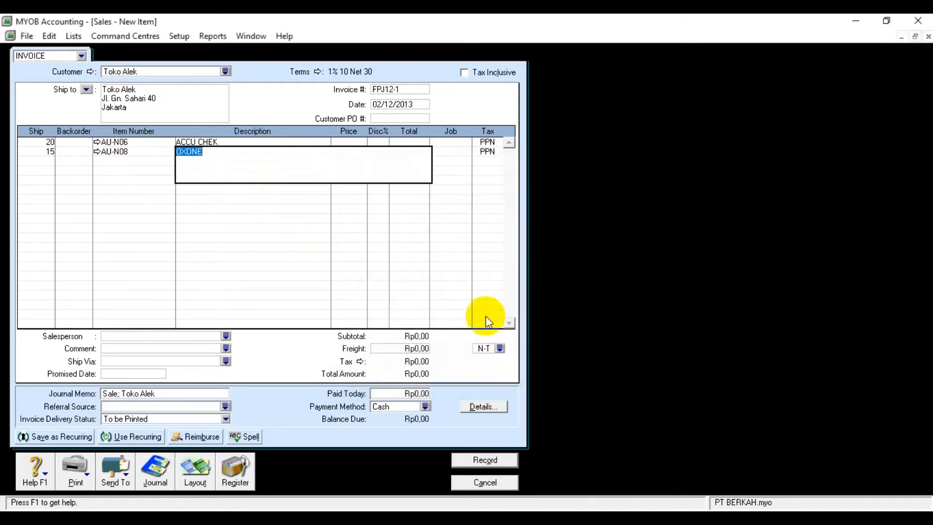
Set the unit price to 800000 for ACCU CHEK and 900000 for OXONE.
{"action": "left_click", "coordinate": [351, 140]}
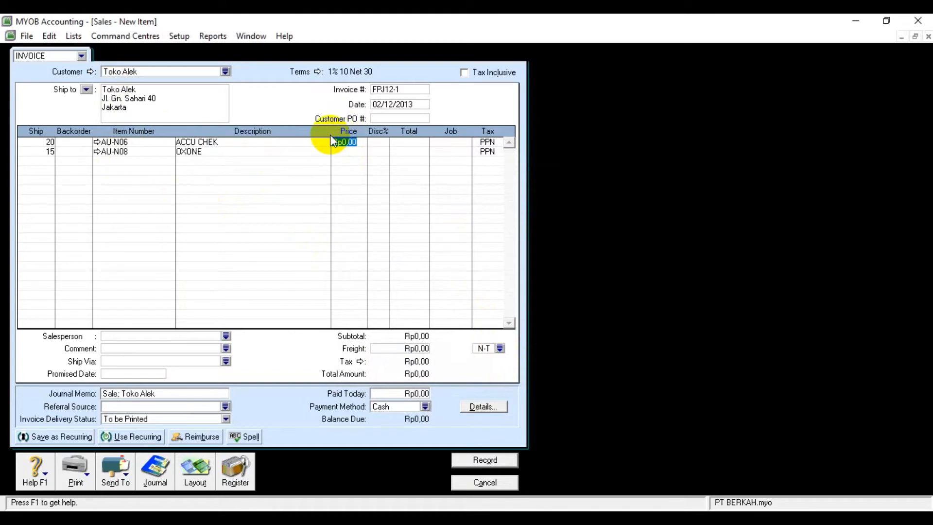
{"action": "type", "text": "100000"}
{"action": "left_click", "coordinate": [356, 152]}
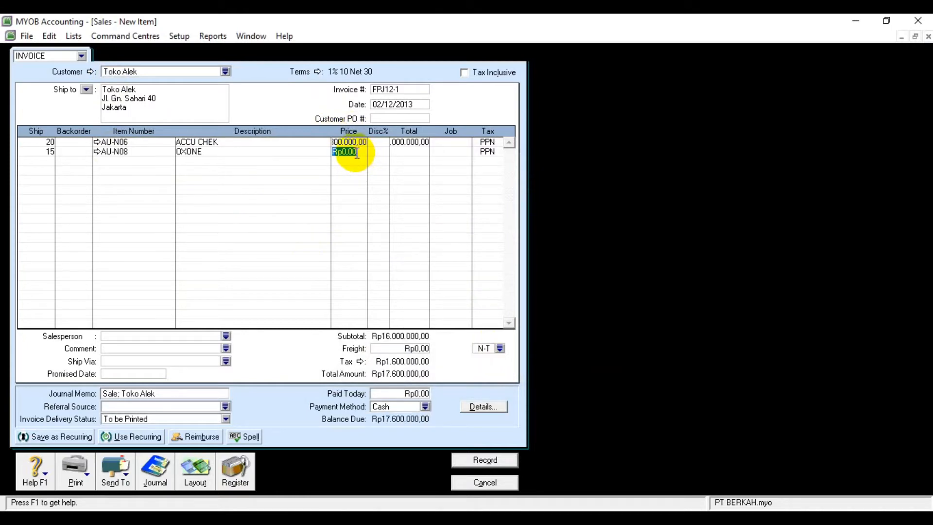
{"action": "type", "text": "900000"}
{"action": "key", "text": "Return"}
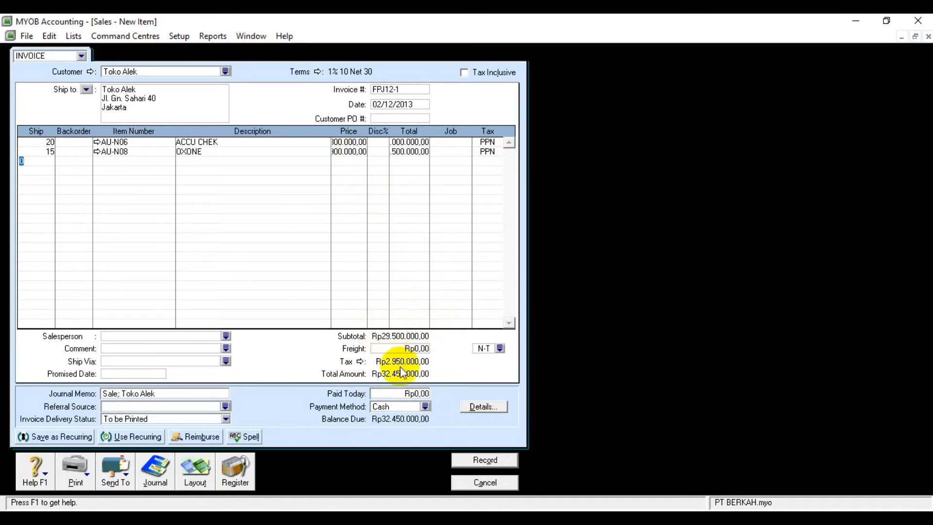
Add a freight charge of 35000 to the invoice and record the sale.
{"action": "left_click", "coordinate": [421, 349]}
{"action": "type", "text": "350"}
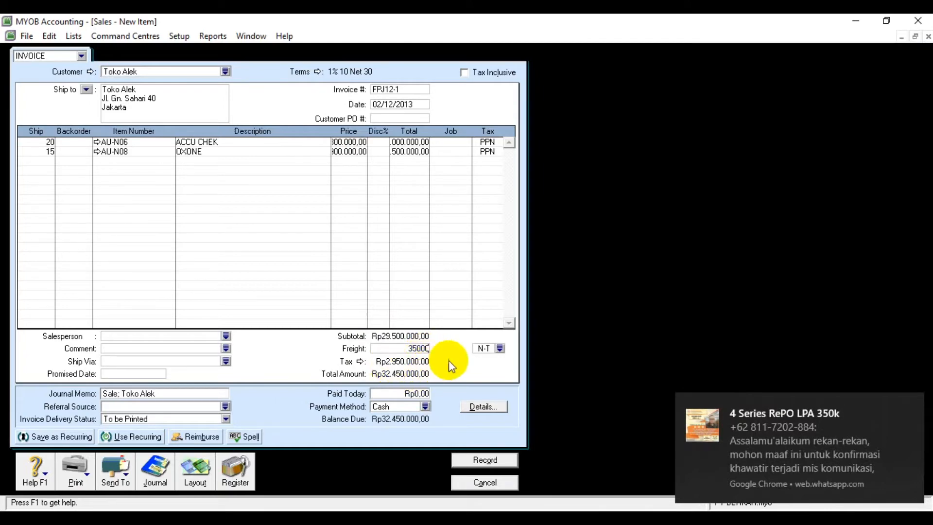
{"action": "key", "text": "Tab"}
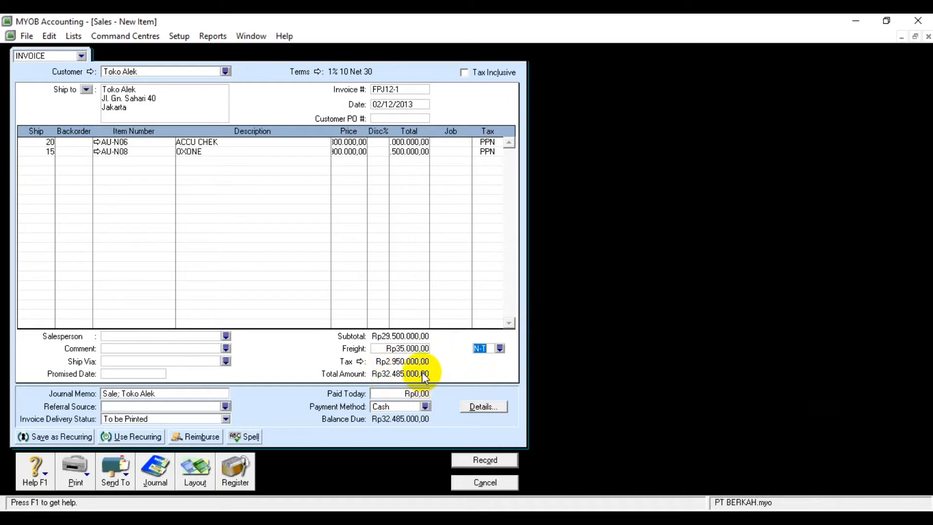
{"action": "left_click", "coordinate": [469, 461]}
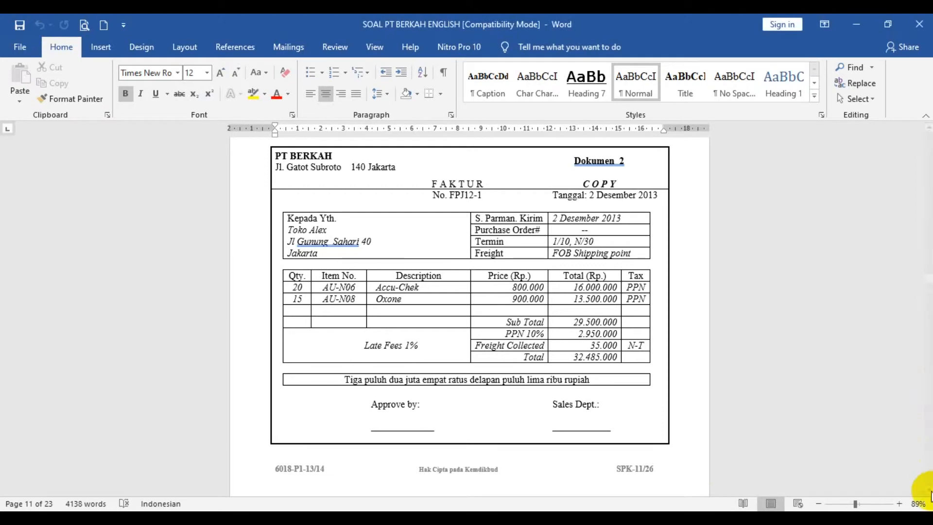
Check the Dokumen 3 petty cash voucher in Word, and close the blank sales form in MYOB.
{"action": "left_click", "coordinate": [930, 493]}
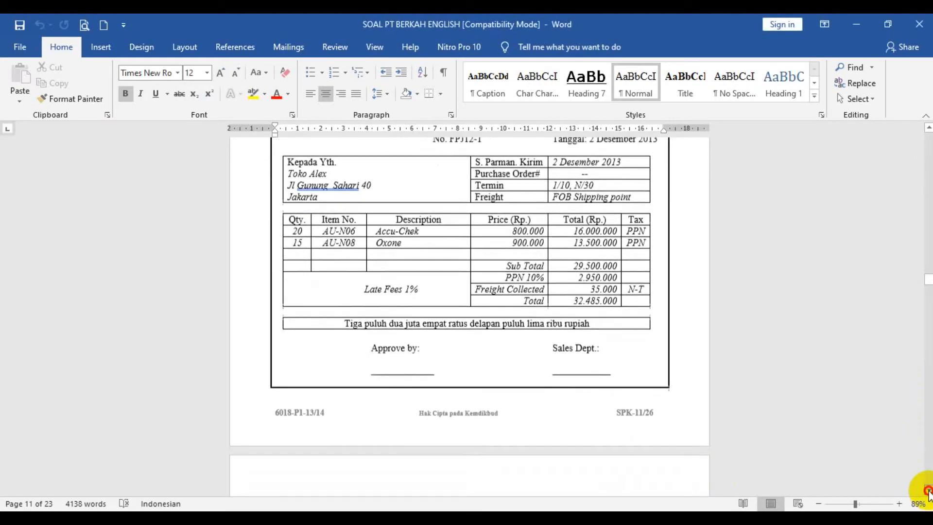
{"action": "left_click", "coordinate": [929, 492]}
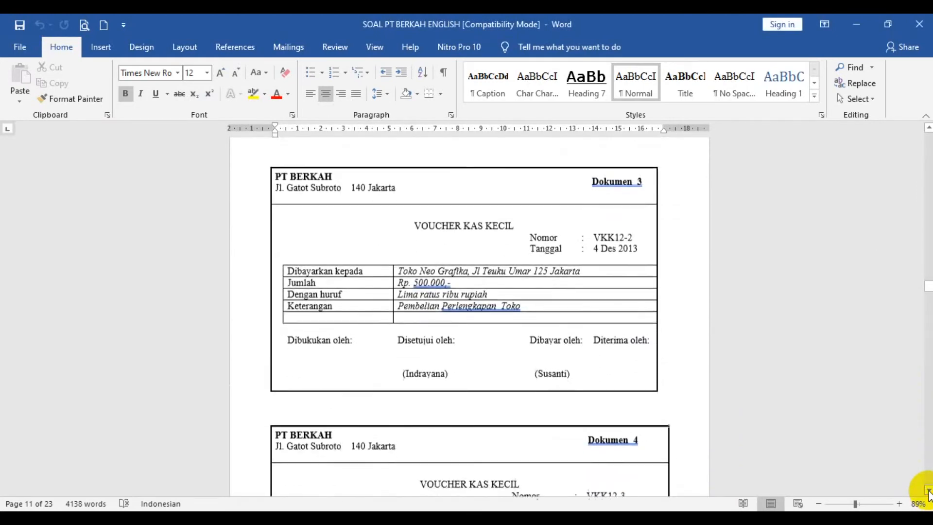
{"action": "left_click", "coordinate": [929, 493]}
{"action": "left_click", "coordinate": [929, 493]}
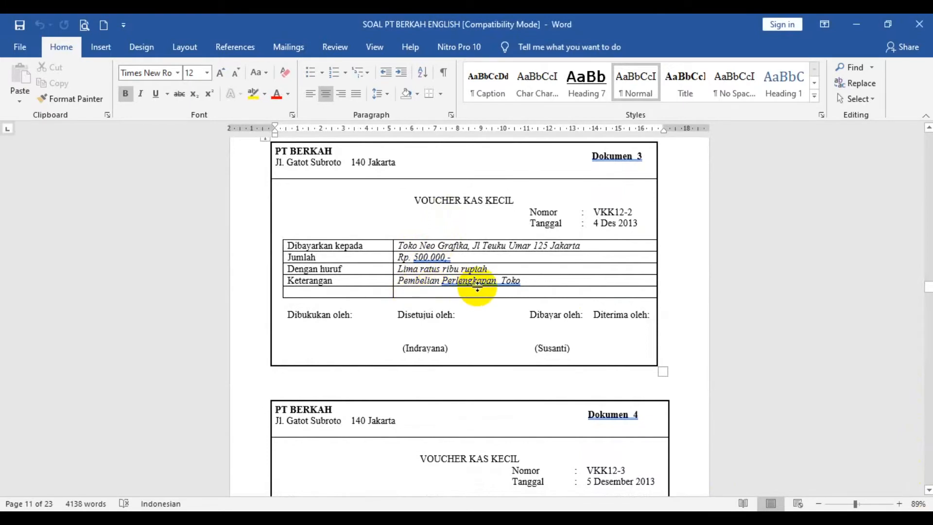
{"action": "left_click", "coordinate": [859, 24]}
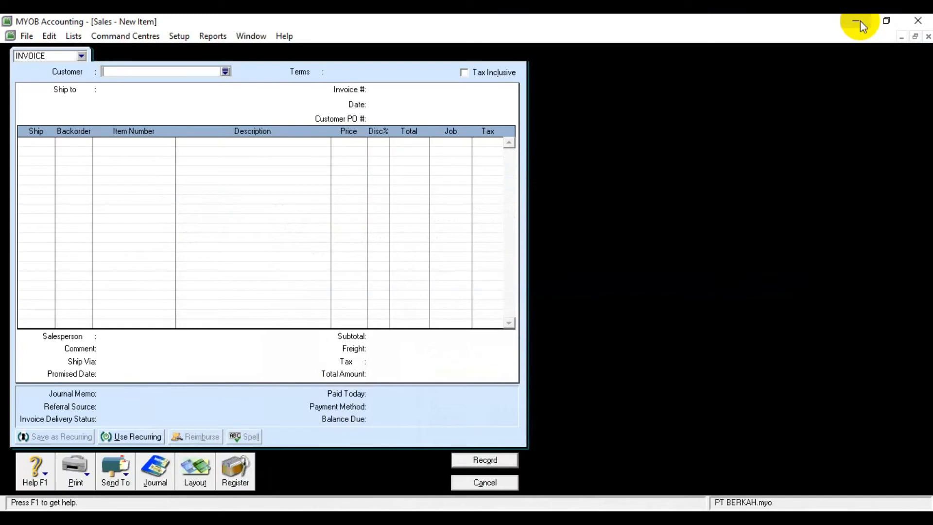
{"action": "left_click", "coordinate": [506, 483]}
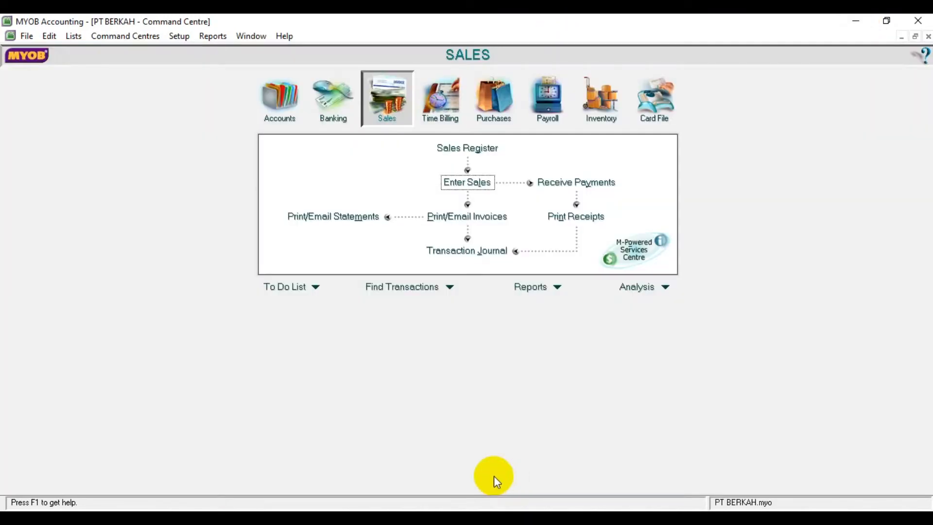
Start a new Spend Money transaction in Banking and set its pay-from account to 1-1120 Petty Cash.
{"action": "left_click", "coordinate": [326, 99]}
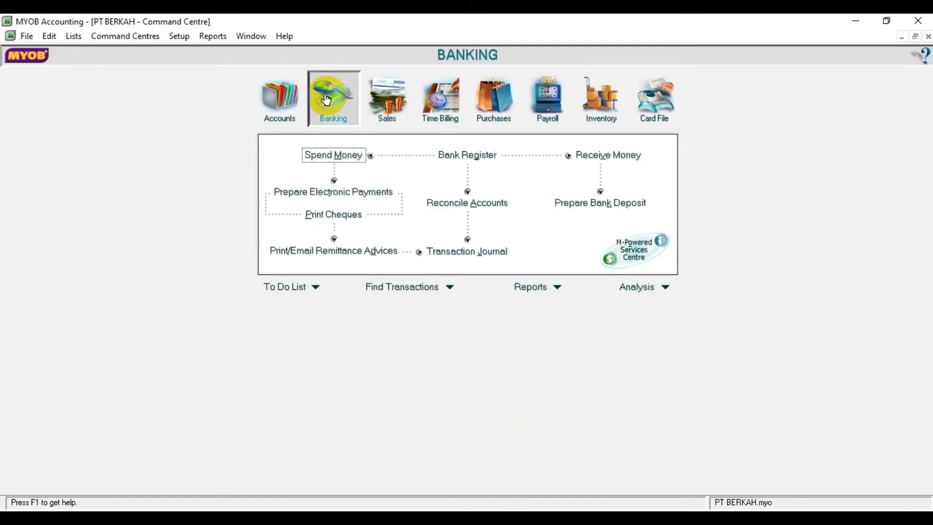
{"action": "left_click", "coordinate": [345, 162]}
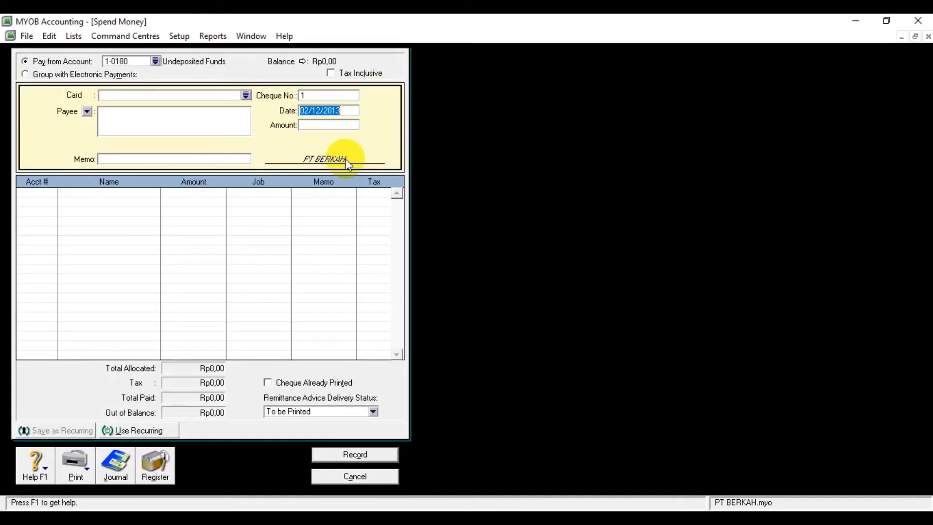
{"action": "left_click", "coordinate": [155, 61]}
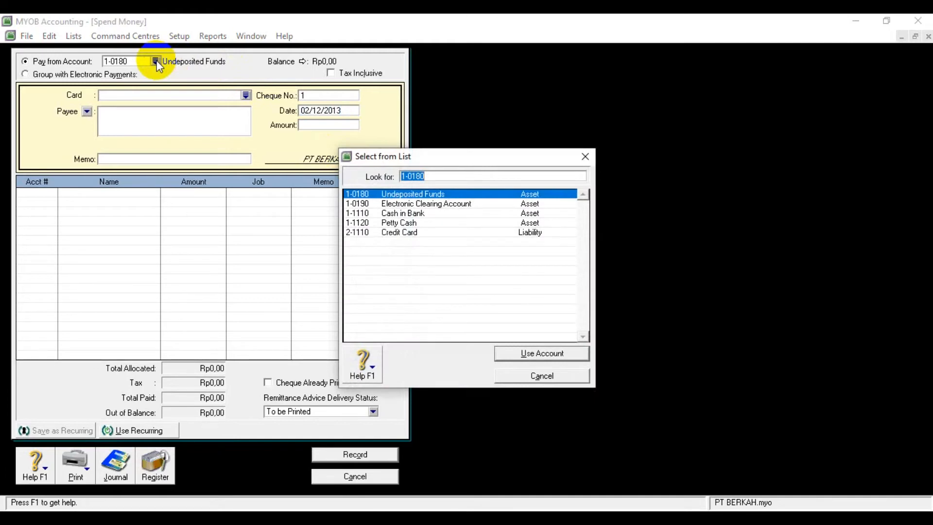
{"action": "left_click", "coordinate": [398, 223]}
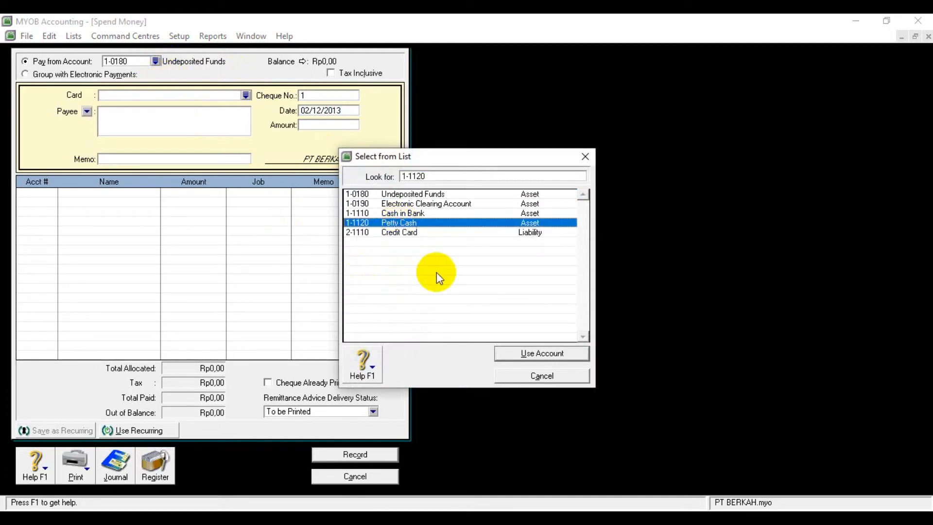
{"action": "left_click", "coordinate": [521, 354]}
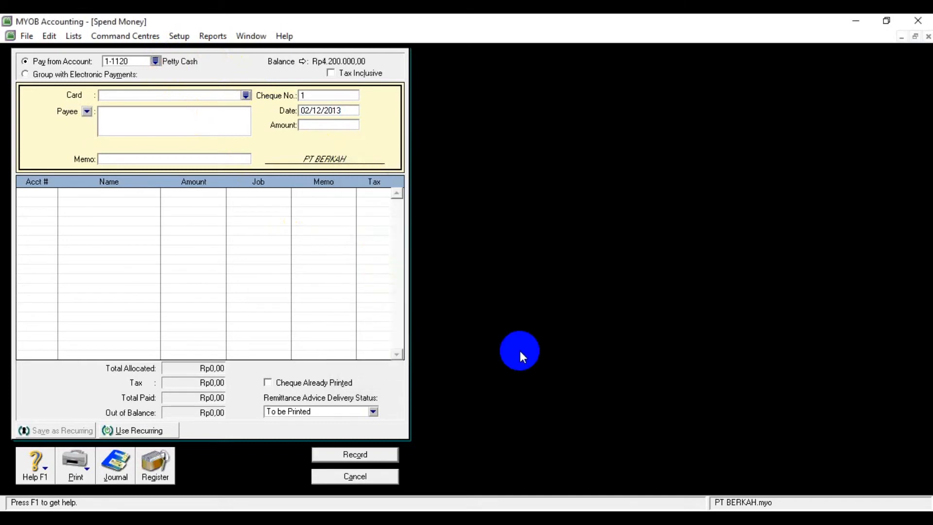
Set the payment's cheque number to VKK12-2.
{"action": "left_click", "coordinate": [312, 99]}
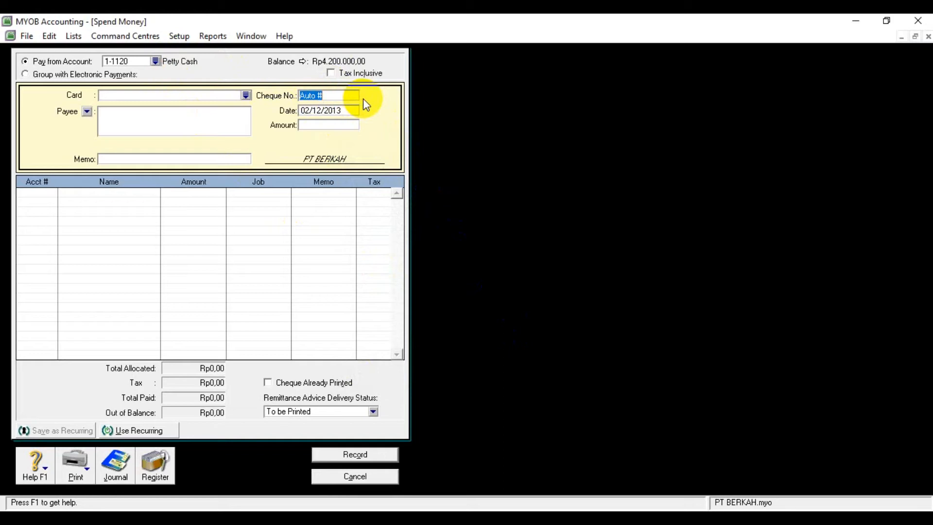
{"action": "key", "text": "Caps_Lock"}
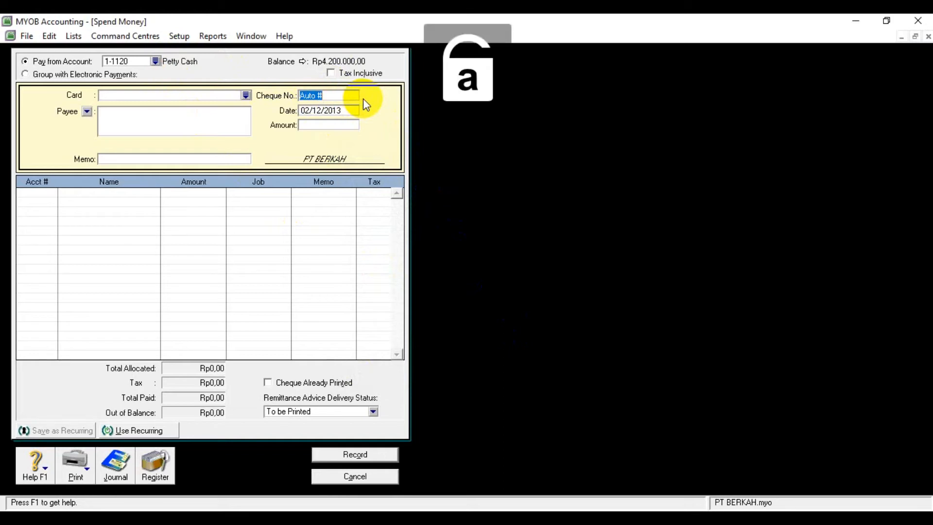
{"action": "type", "text": "v"}
{"action": "type", "text": "kk"}
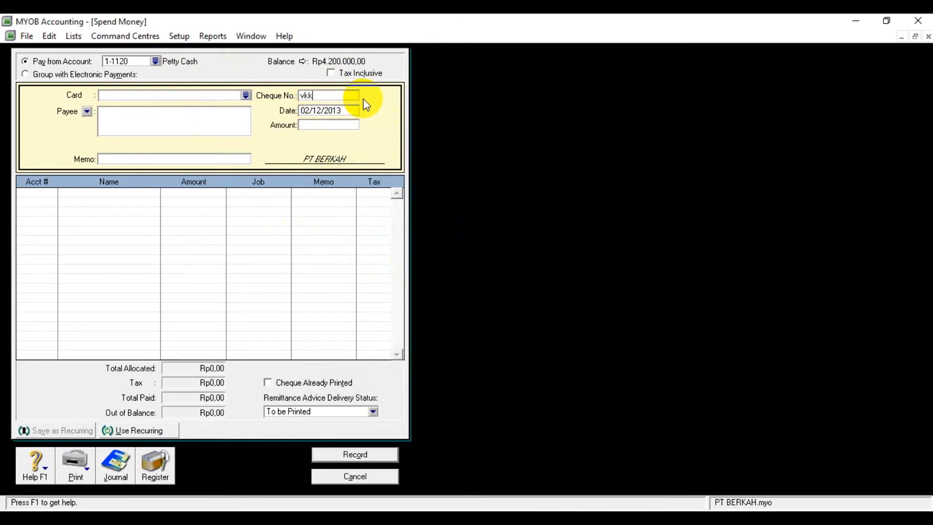
{"action": "key", "text": "BackSpace"}
{"action": "key", "text": "BackSpace"}
{"action": "key", "text": "BackSpace"}
{"action": "key", "text": "Caps_Lock"}
{"action": "type", "text": "VKK12-2"}
Date the payment 04/12/2013 and set its amount to 500000.
{"action": "left_click", "coordinate": [311, 110]}
{"action": "left_click", "coordinate": [309, 110]}
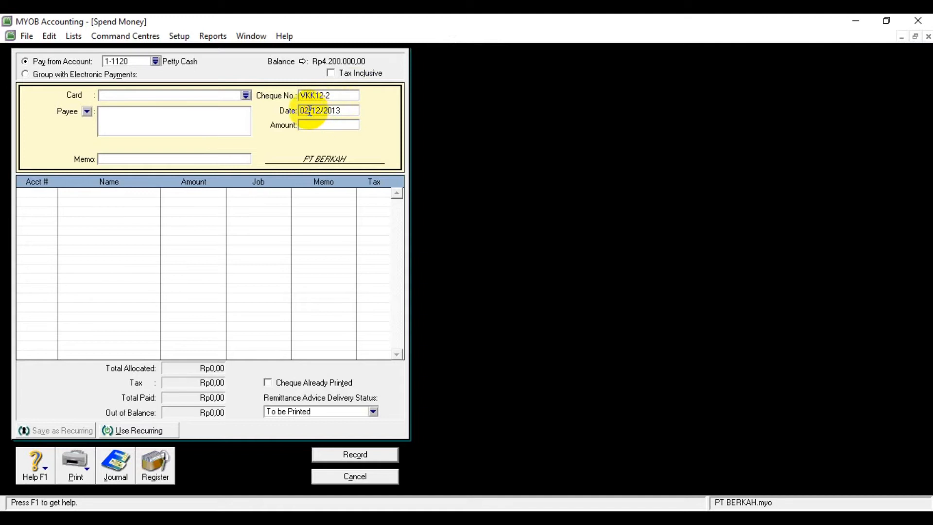
{"action": "key", "text": "BackSpace"}
{"action": "type", "text": "4"}
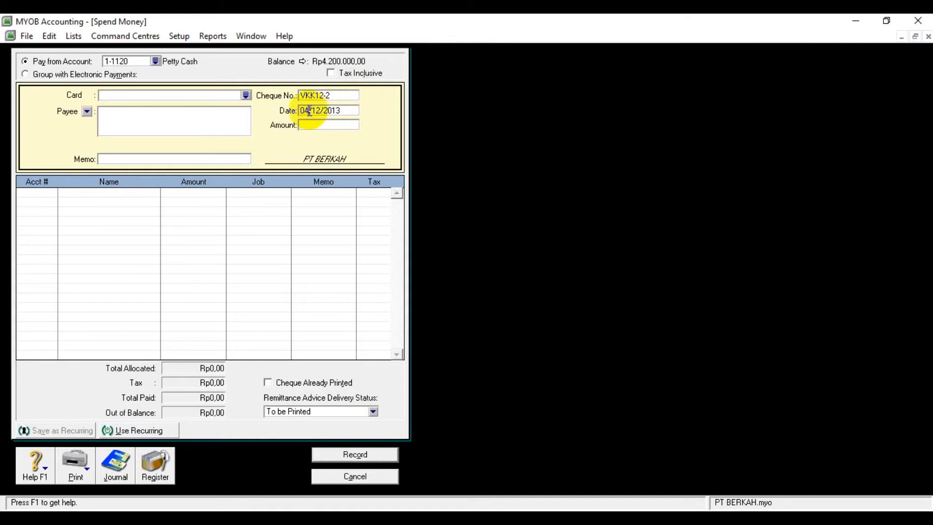
{"action": "left_click", "coordinate": [353, 127]}
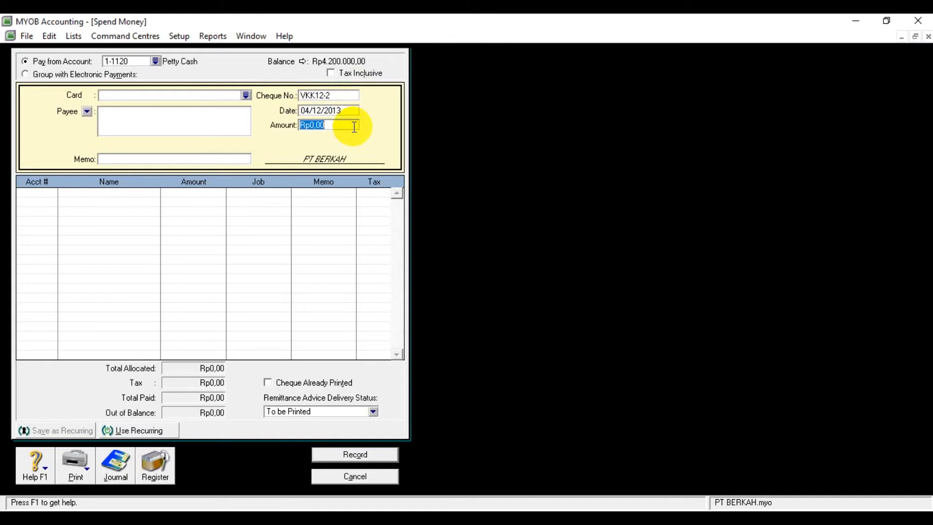
{"action": "type", "text": "500000"}
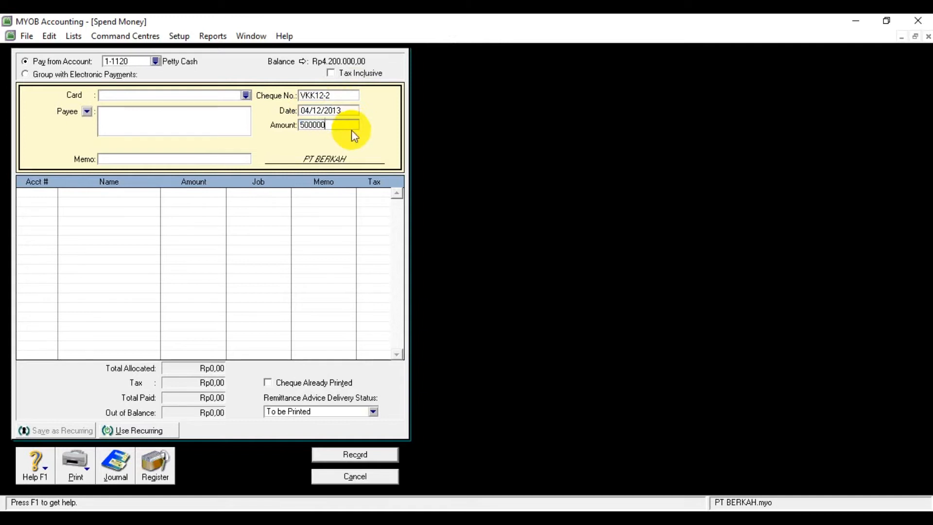
Enter "Pembelian Perlengkapan Toko" as the payment's memo.
{"action": "left_click", "coordinate": [226, 158]}
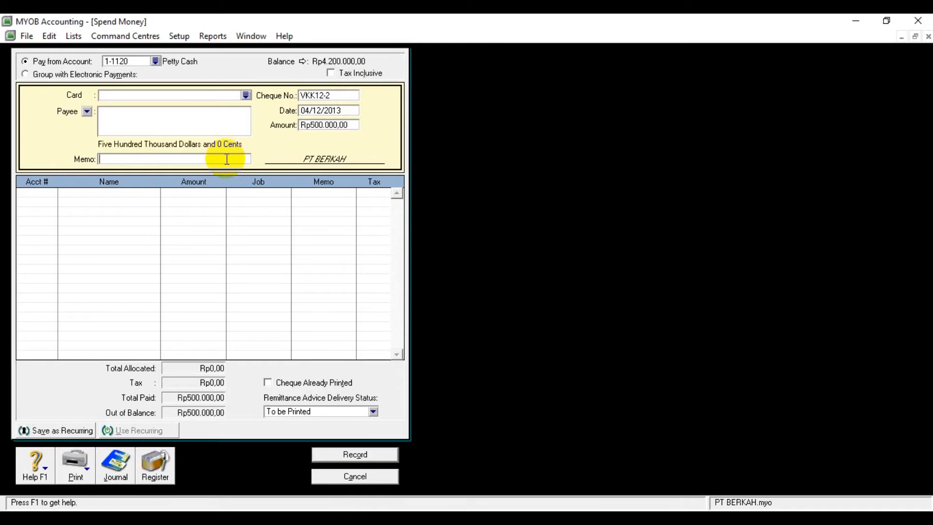
{"action": "type", "text": "pEMBELIAN pERLENGKAPAN"}
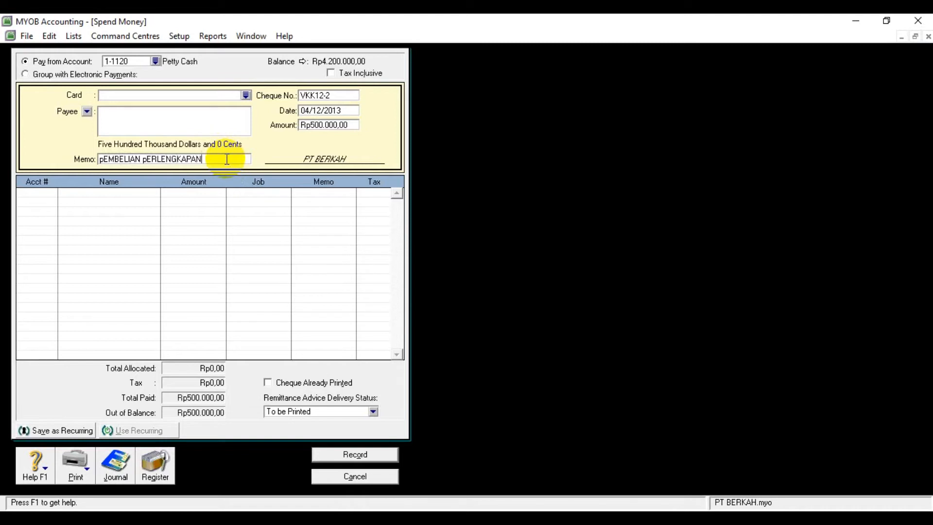
{"action": "type", "text": " tOKO"}
{"action": "key", "text": "BackSpace"}
{"action": "key", "text": "BackSpace"}
{"action": "key", "text": "BackSpace"}
{"action": "key", "text": "BackSpace"}
{"action": "key", "text": "BackSpace"}
{"action": "key", "text": "BackSpace"}
{"action": "key", "text": "BackSpace"}
{"action": "key", "text": "BackSpace"}
{"action": "key", "text": "BackSpace"}
{"action": "key", "text": "BackSpace"}
{"action": "key", "text": "BackSpace"}
{"action": "key", "text": "BackSpace"}
{"action": "key", "text": "BackSpace"}
{"action": "key", "text": "BackSpace"}
{"action": "key", "text": "BackSpace"}
{"action": "key", "text": "BackSpace"}
{"action": "key", "text": "BackSpace"}
{"action": "key", "text": "BackSpace"}
{"action": "key", "text": "BackSpace"}
{"action": "key", "text": "BackSpace"}
{"action": "key", "text": "Caps_Lock"}
{"action": "type", "text": "Pemb"}
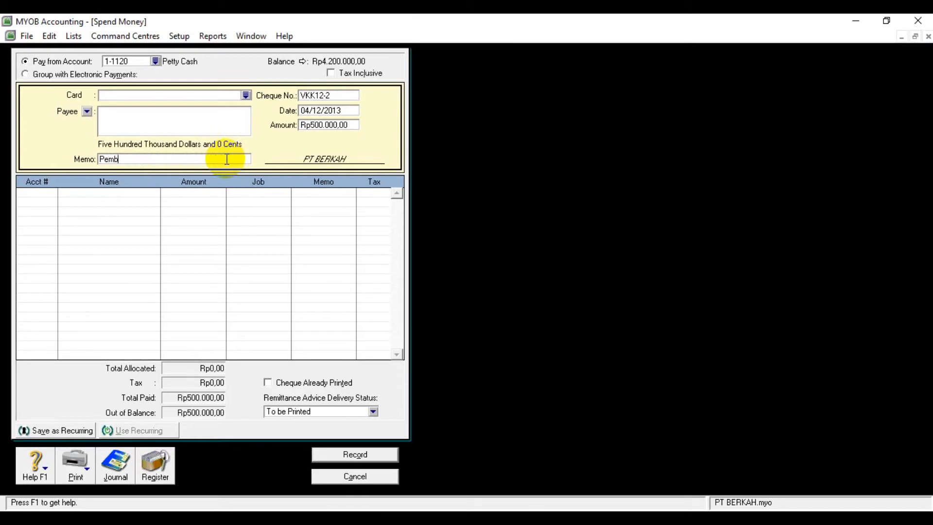
{"action": "type", "text": "elian Perlengkapan Toko"}
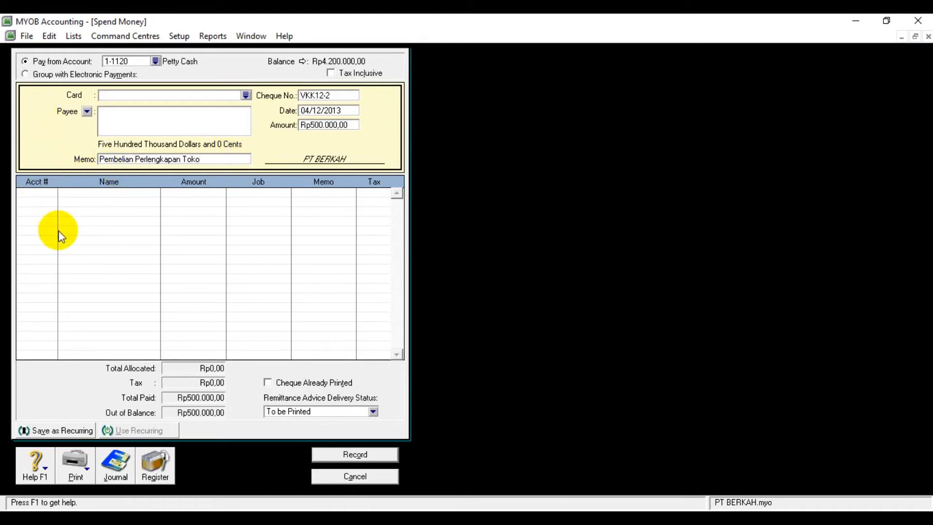
Allocate the payment to account 1-1320 Supplies on the first line.
{"action": "left_click", "coordinate": [54, 193]}
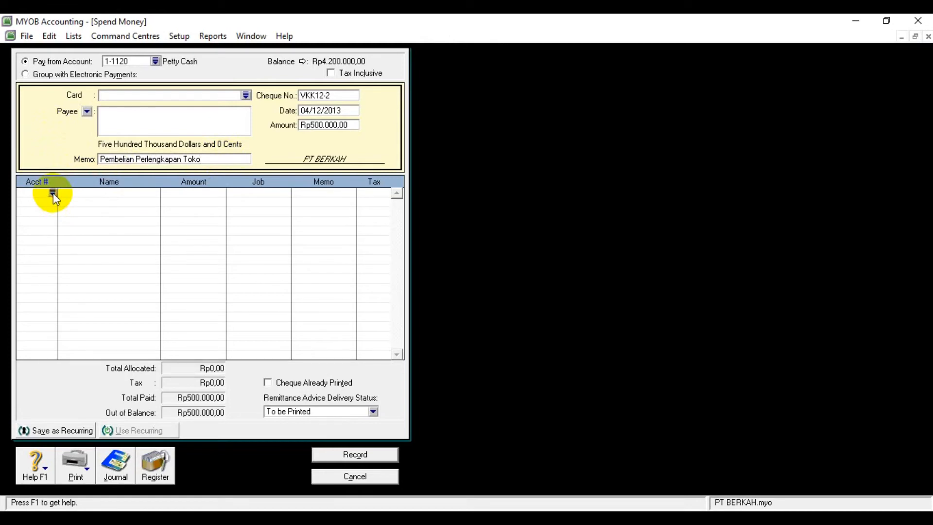
{"action": "type", "text": "6"}
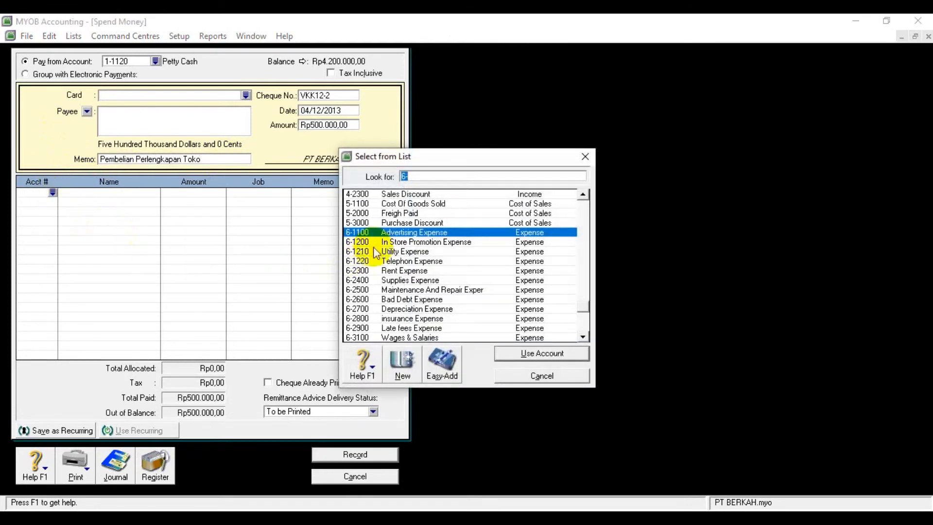
{"action": "left_click_drag", "start_coordinate": [582, 306], "coordinate": [582, 238]}
{"action": "left_click_drag", "start_coordinate": [584, 206], "coordinate": [583, 199]}
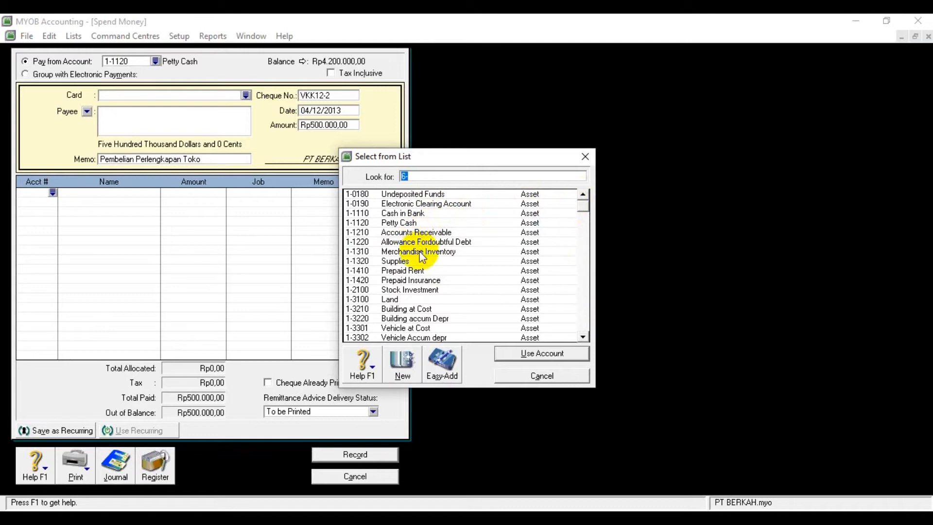
{"action": "left_click", "coordinate": [418, 263]}
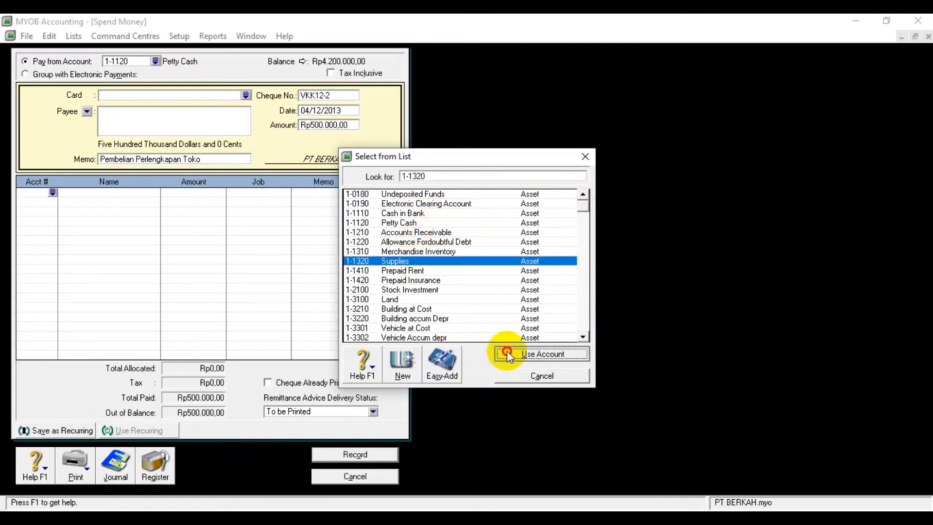
{"action": "left_click", "coordinate": [506, 352]}
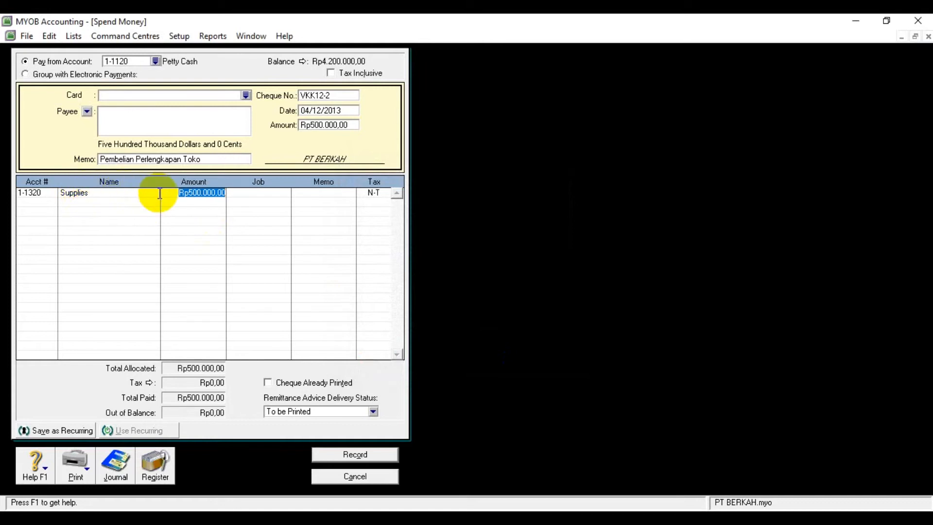
Record the VKK12-2 petty cash payment and close the blank Spend Money form.
{"action": "left_click", "coordinate": [182, 207]}
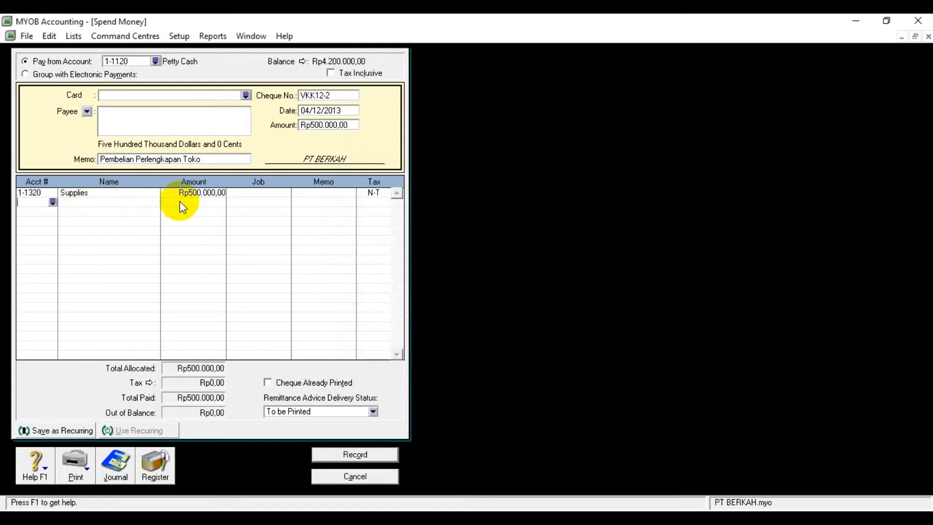
{"action": "left_click", "coordinate": [329, 455]}
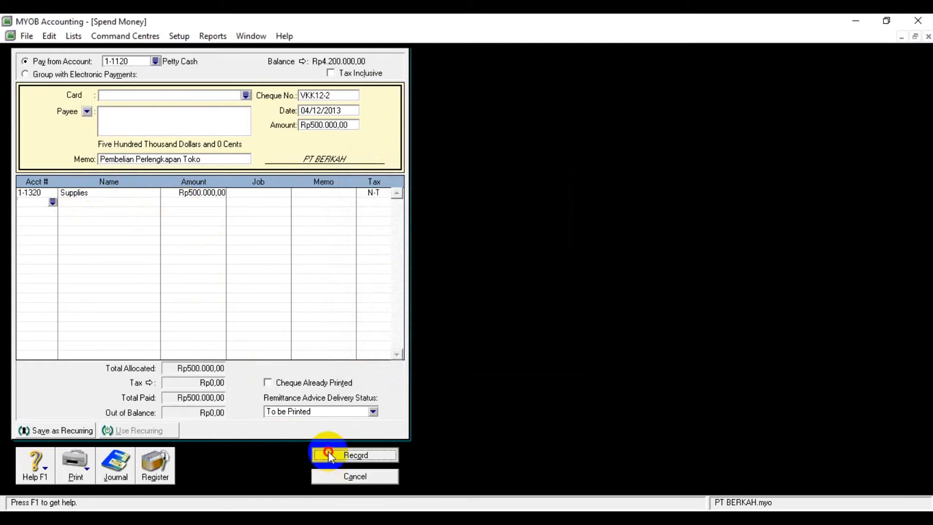
{"action": "left_click", "coordinate": [336, 478]}
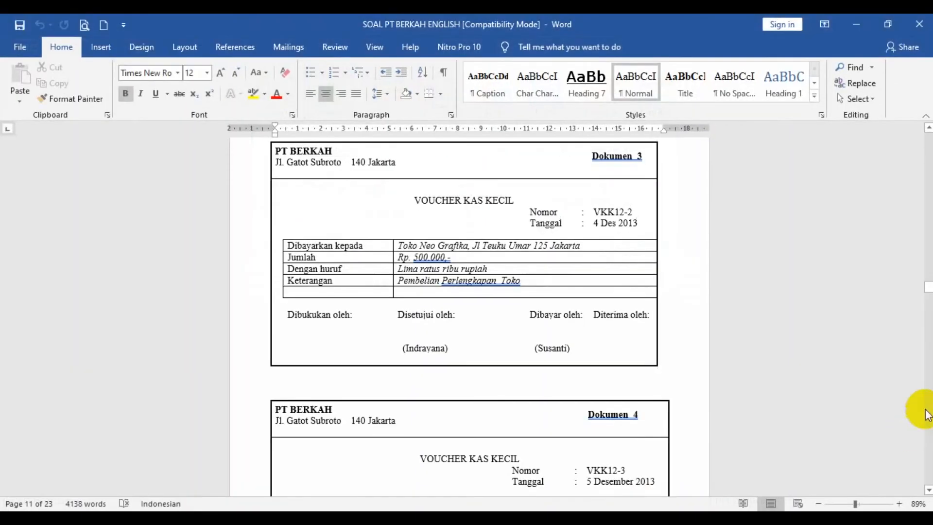
Examine the Dokumen 4 petty cash voucher in the Word document, and return to MYOB.
{"action": "left_click", "coordinate": [929, 490]}
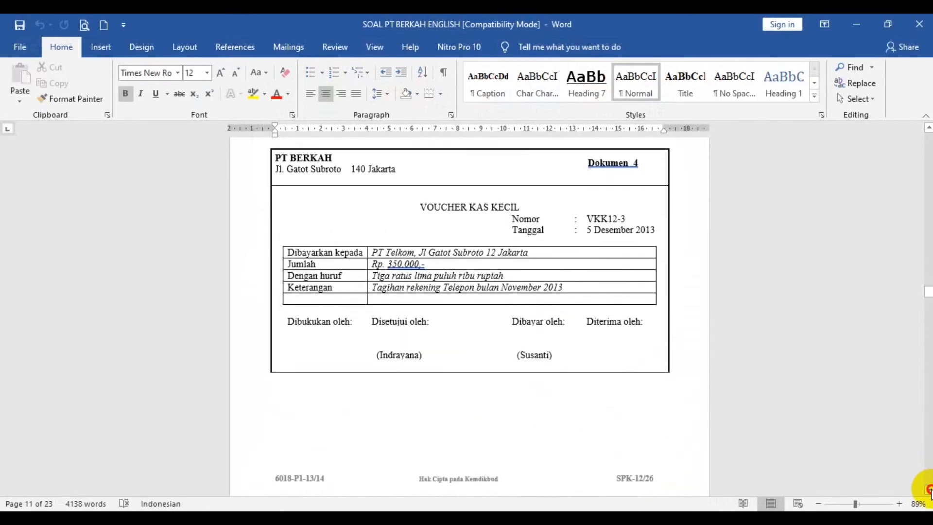
{"action": "left_click", "coordinate": [929, 490]}
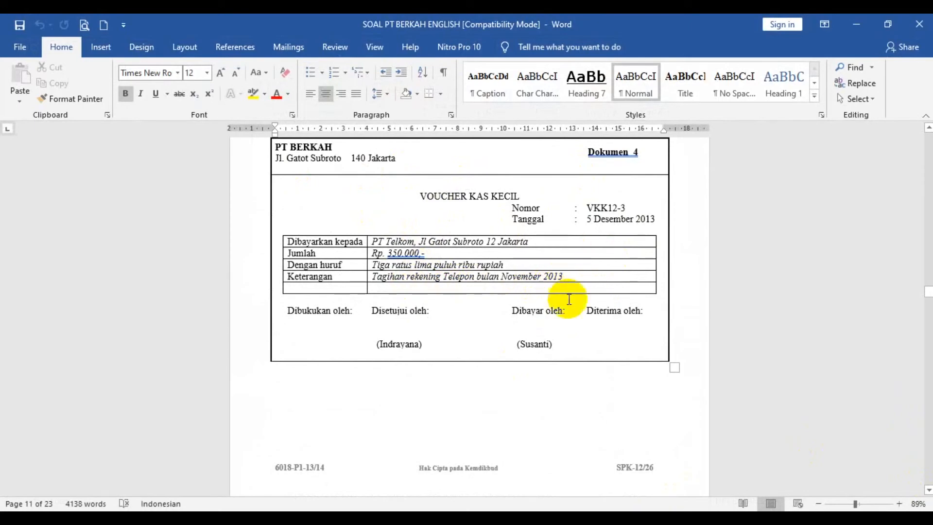
{"action": "left_click", "coordinate": [857, 24]}
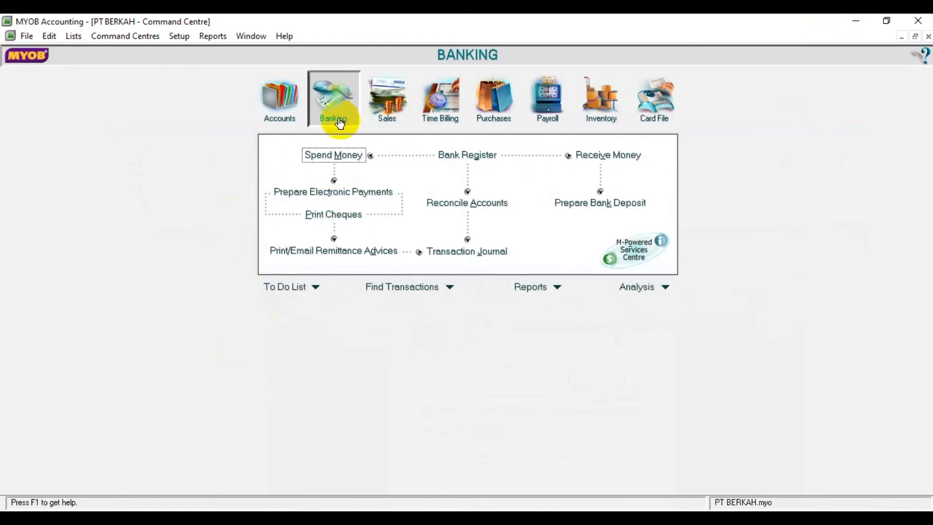
Open another Spend Money transaction and choose 1-1120 Petty Cash as the account to pay from.
{"action": "left_click", "coordinate": [347, 155]}
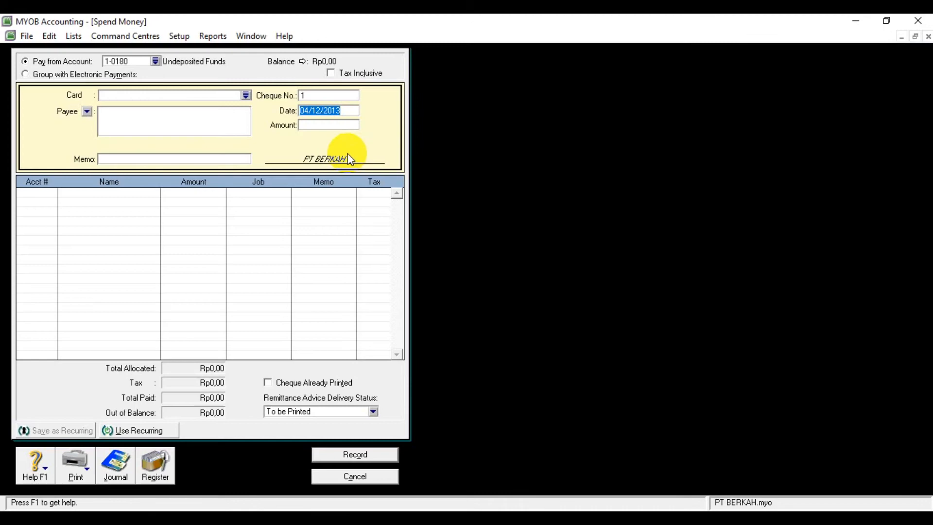
{"action": "left_click", "coordinate": [156, 61]}
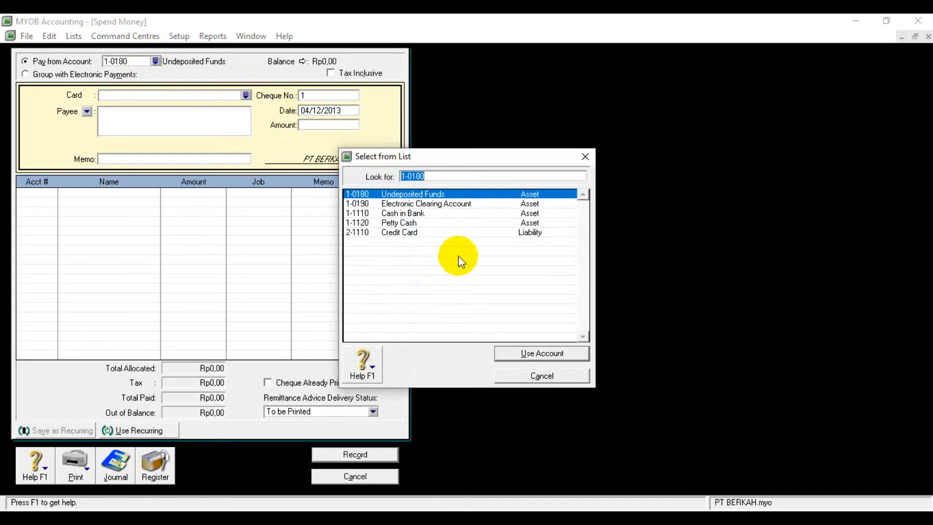
{"action": "left_click", "coordinate": [404, 223]}
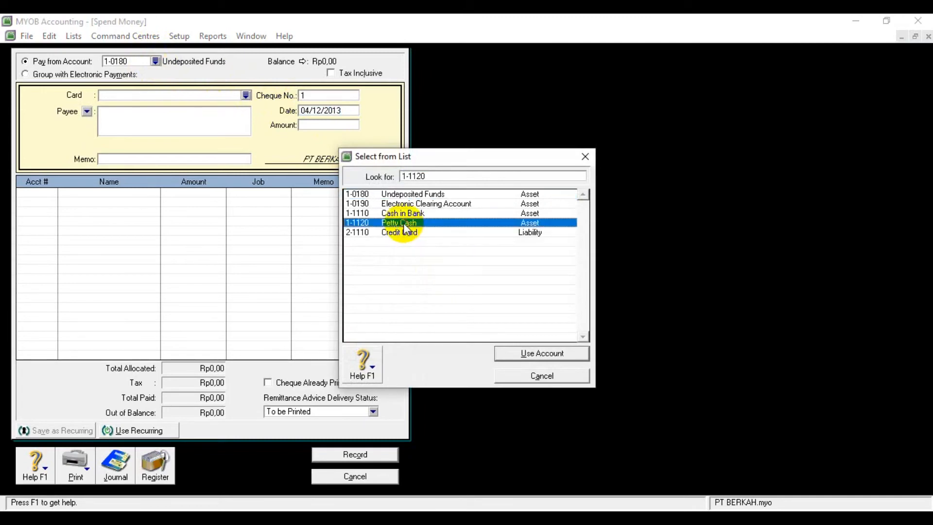
{"action": "left_click", "coordinate": [538, 349]}
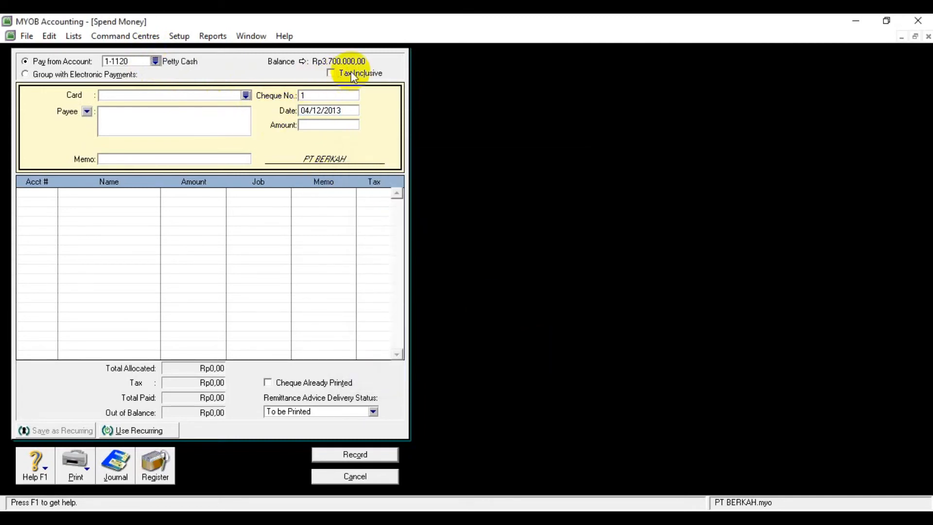
Set the new payment's cheque number to VKK12-3 and its date to 05/12/2013.
{"action": "left_click", "coordinate": [335, 95]}
{"action": "key", "text": "Caps_Lock"}
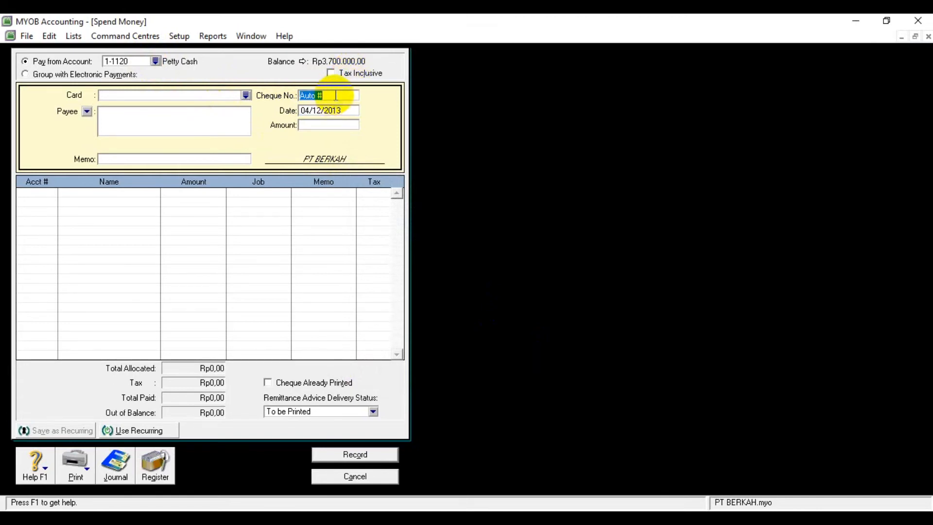
{"action": "type", "text": "VKK12-3"}
{"action": "left_click", "coordinate": [335, 109]}
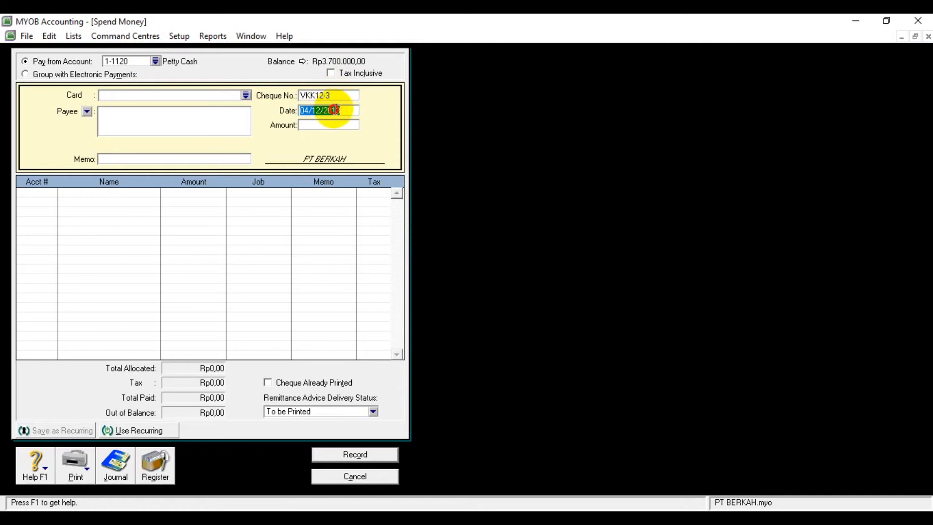
{"action": "left_click", "coordinate": [308, 110]}
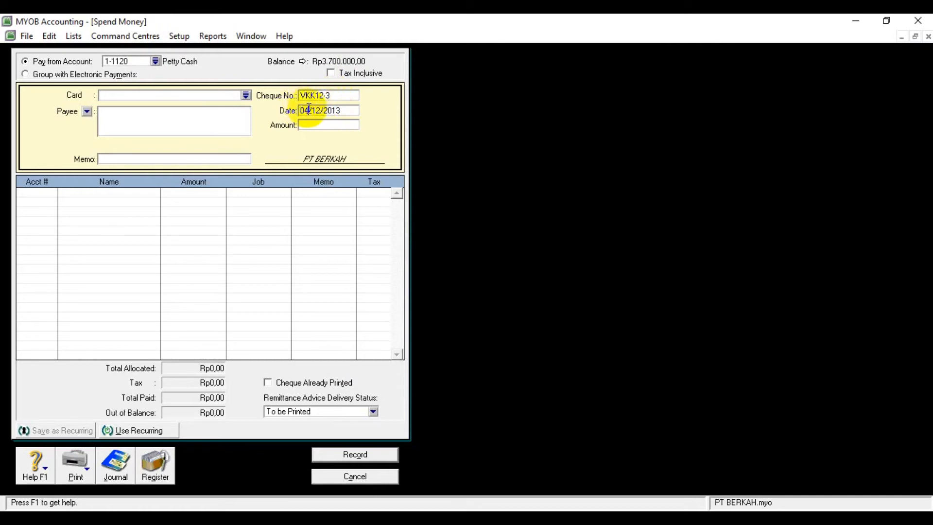
{"action": "key", "text": "BackSpace"}
{"action": "type", "text": "5"}
{"action": "left_click", "coordinate": [344, 125]}
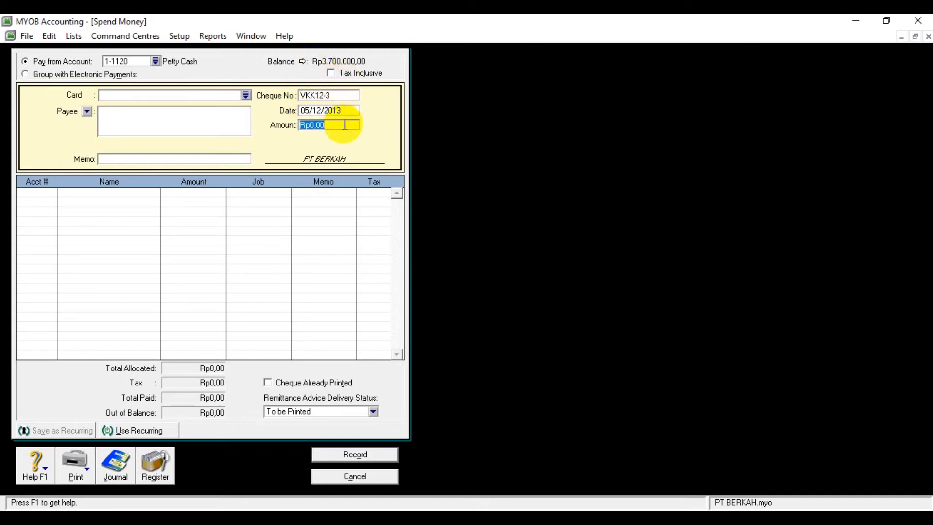
Set the VKK12-3 payment amount to Rp350.000,00.
{"action": "type", "text": "350000"}
{"action": "left_click", "coordinate": [243, 162]}
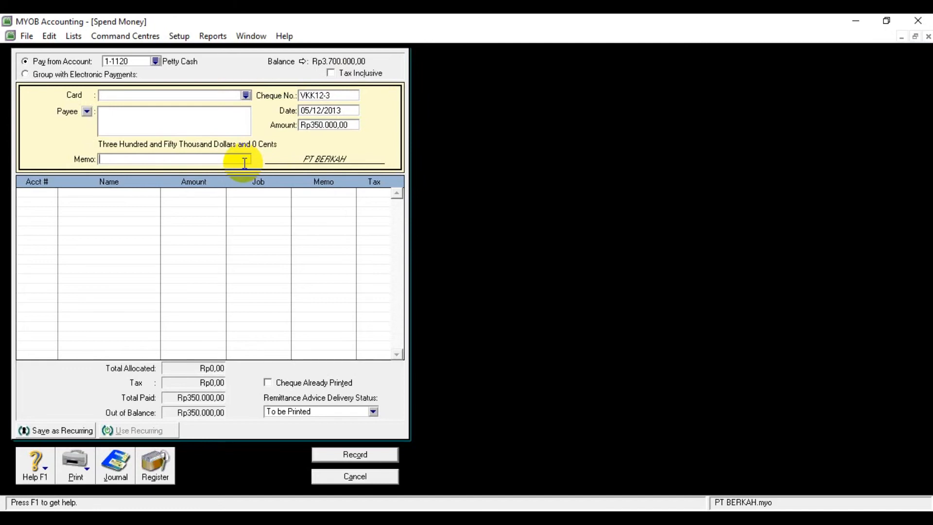
{"action": "type", "text": "rEK tELP bLN nOVEMBER 2013"}
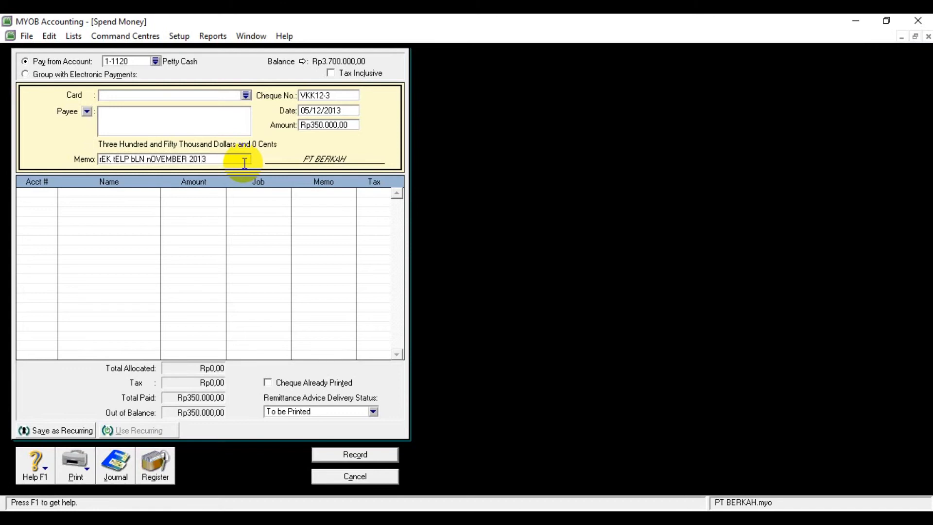
{"action": "key", "text": "BackSpace"}
{"action": "key", "text": "BackSpace"}
{"action": "key", "text": "BackSpace"}
{"action": "key", "text": "BackSpace"}
{"action": "key", "text": "BackSpace"}
{"action": "key", "text": "BackSpace"}
{"action": "key", "text": "BackSpace"}
{"action": "key", "text": "BackSpace"}
{"action": "key", "text": "BackSpace"}
{"action": "key", "text": "BackSpace"}
{"action": "key", "text": "BackSpace"}
{"action": "key", "text": "BackSpace"}
{"action": "key", "text": "BackSpace"}
{"action": "key", "text": "BackSpace"}
{"action": "key", "text": "BackSpace"}
{"action": "key", "text": "BackSpace"}
{"action": "key", "text": "BackSpace"}
{"action": "key", "text": "BackSpace"}
{"action": "key", "text": "BackSpace"}
{"action": "key", "text": "BackSpace"}
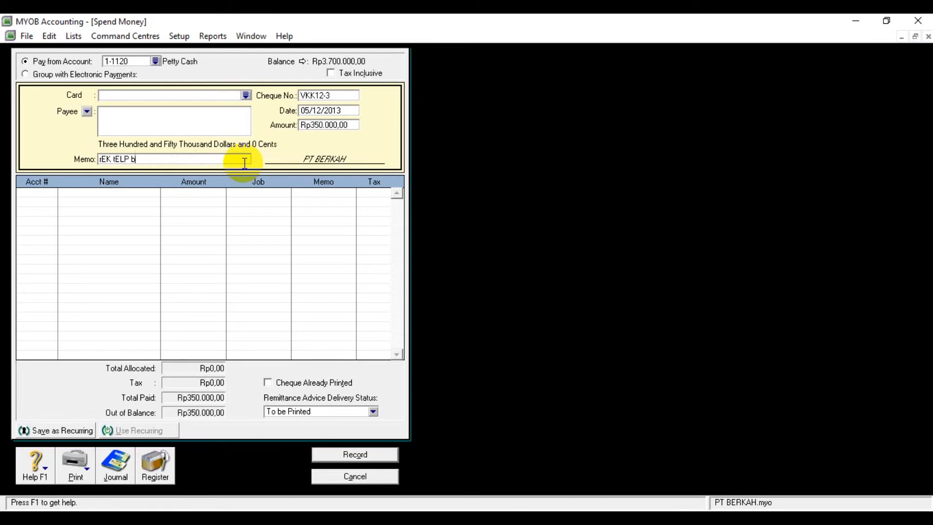
Enter "Rek Telp Bln November 2013" as the payment's memo.
{"action": "key", "text": "Caps_Lock"}
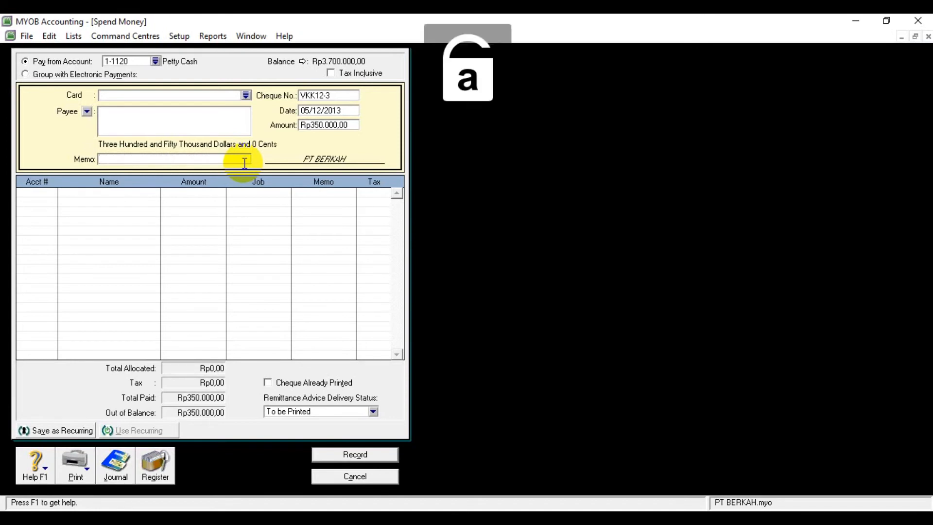
{"action": "type", "text": "Rek Telp B"}
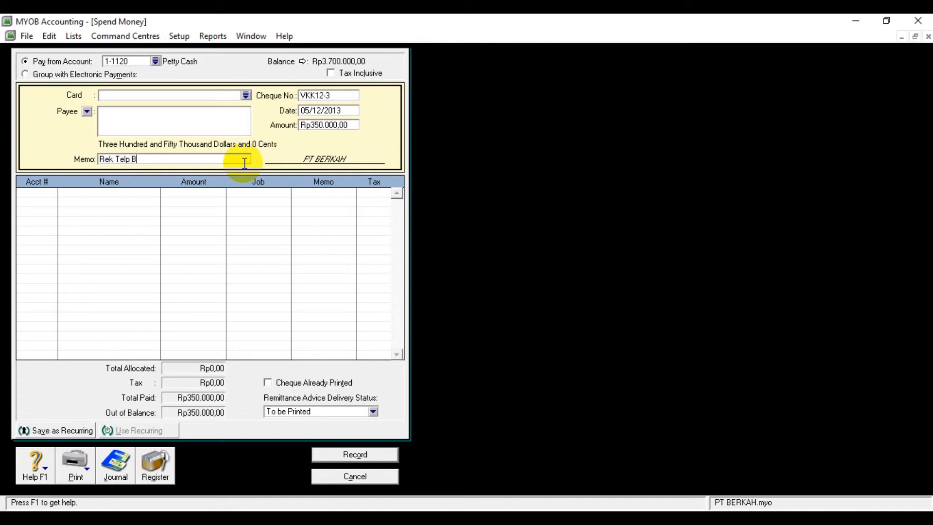
{"action": "type", "text": "ln November 2013"}
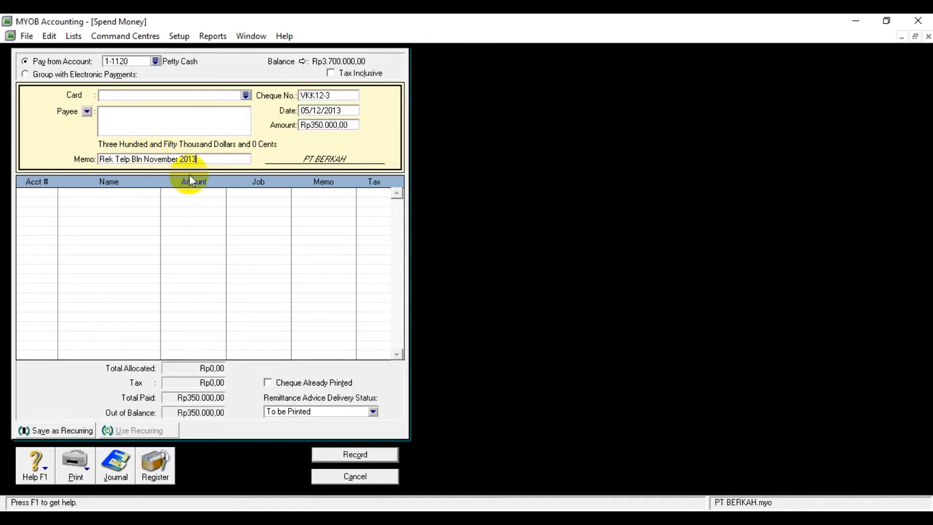
{"action": "left_click", "coordinate": [131, 159]}
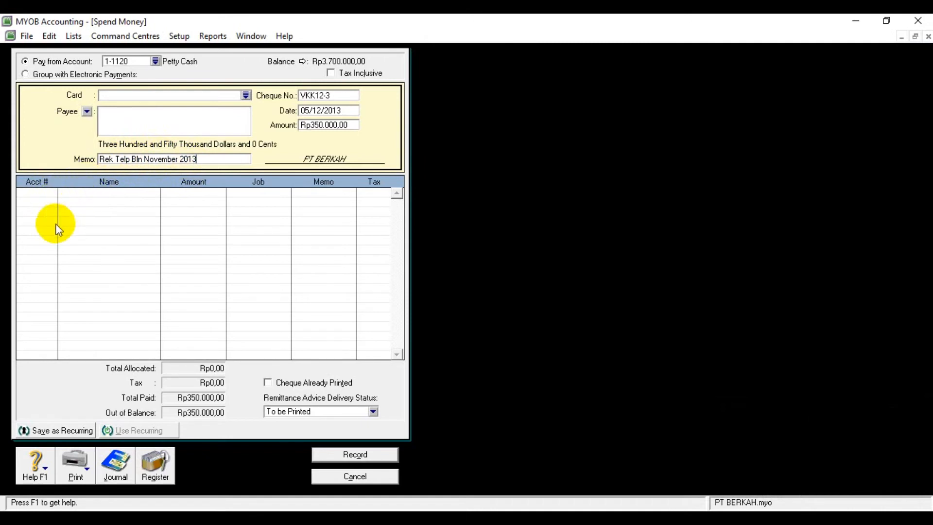
Allocate the full payment amount to account 2-1211 Accruad Expense on the first line.
{"action": "left_click", "coordinate": [53, 192]}
{"action": "left_click", "coordinate": [53, 193]}
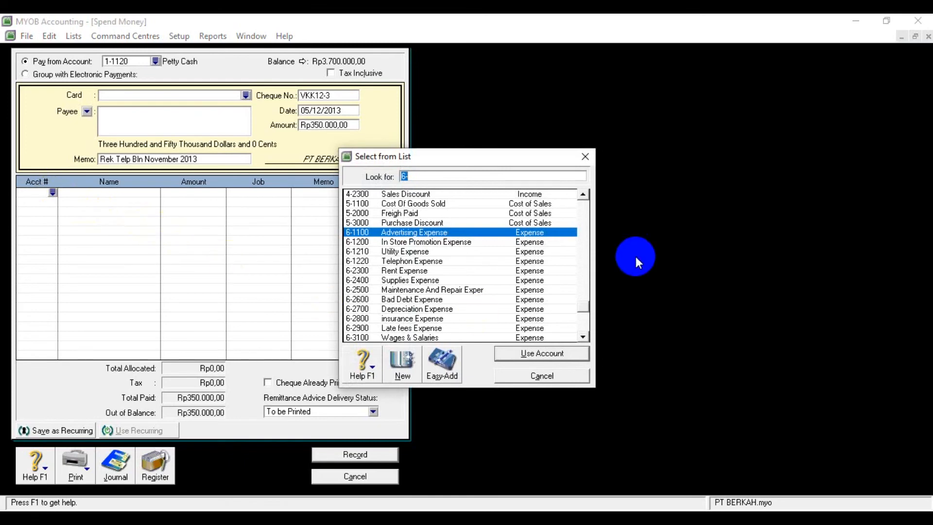
{"action": "type", "text": "2"}
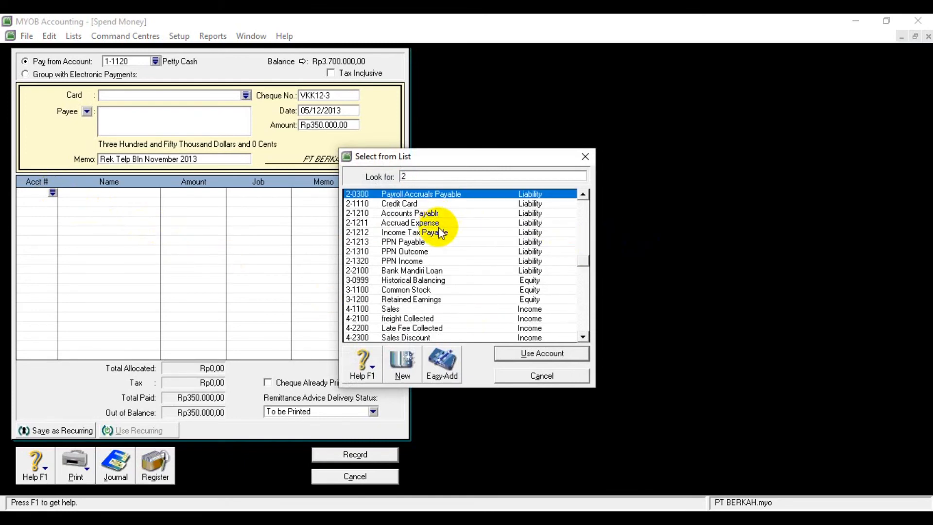
{"action": "type", "text": "-1211"}
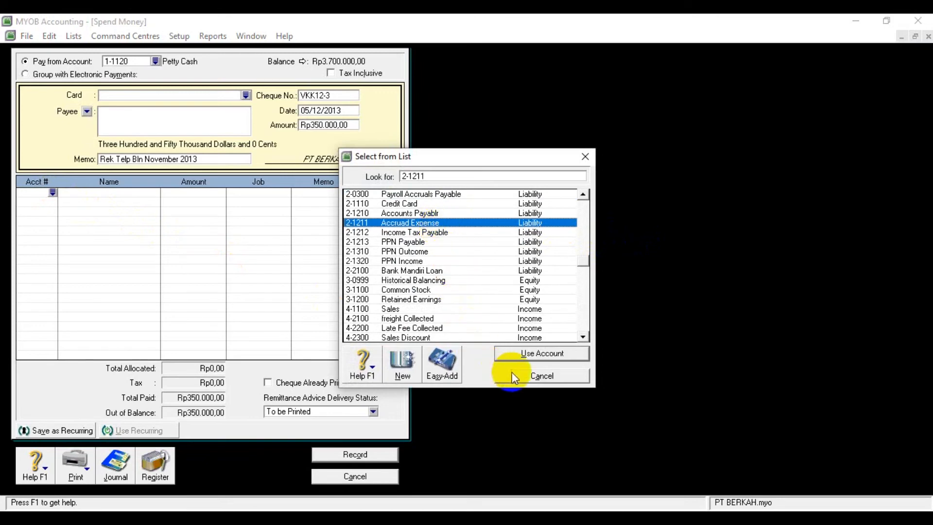
{"action": "left_click", "coordinate": [524, 354]}
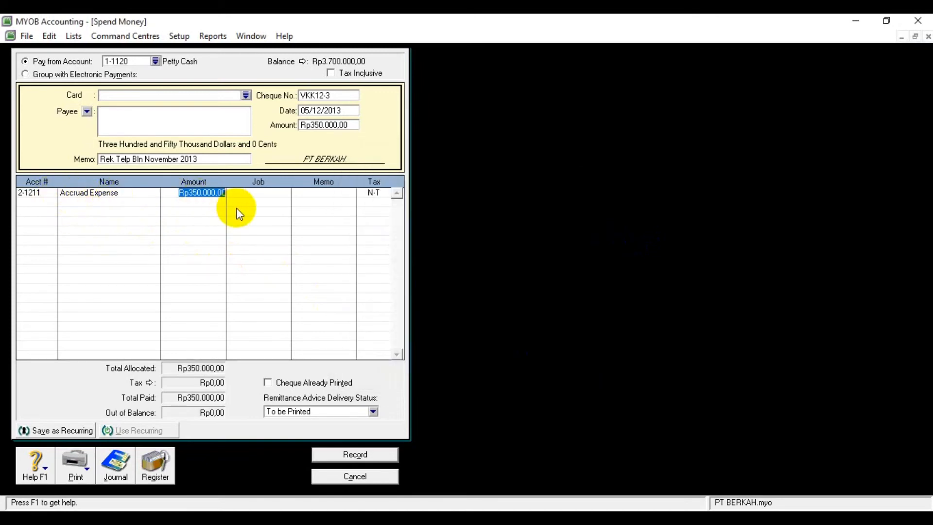
{"action": "key", "text": "Return"}
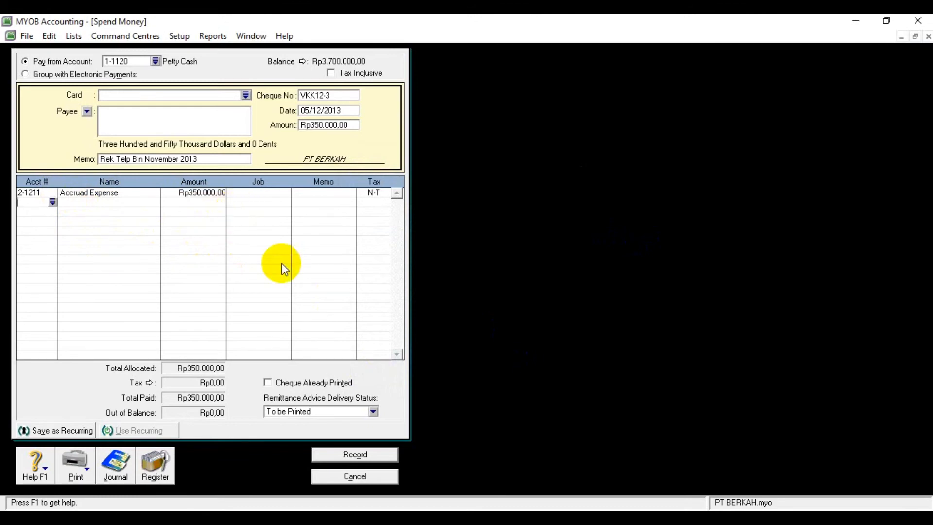
Record the VKK12-3 petty cash payment and close the blank Spend Money form.
{"action": "left_click", "coordinate": [381, 458]}
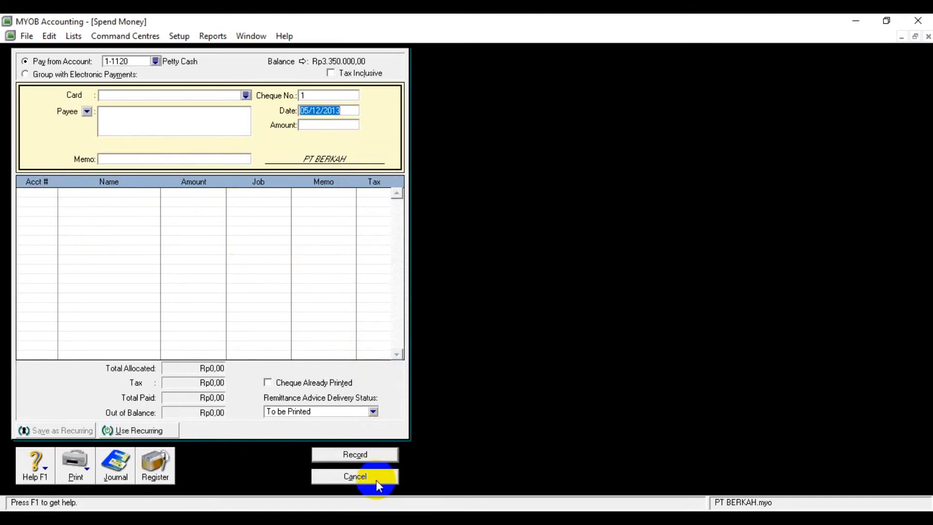
{"action": "left_click", "coordinate": [377, 481]}
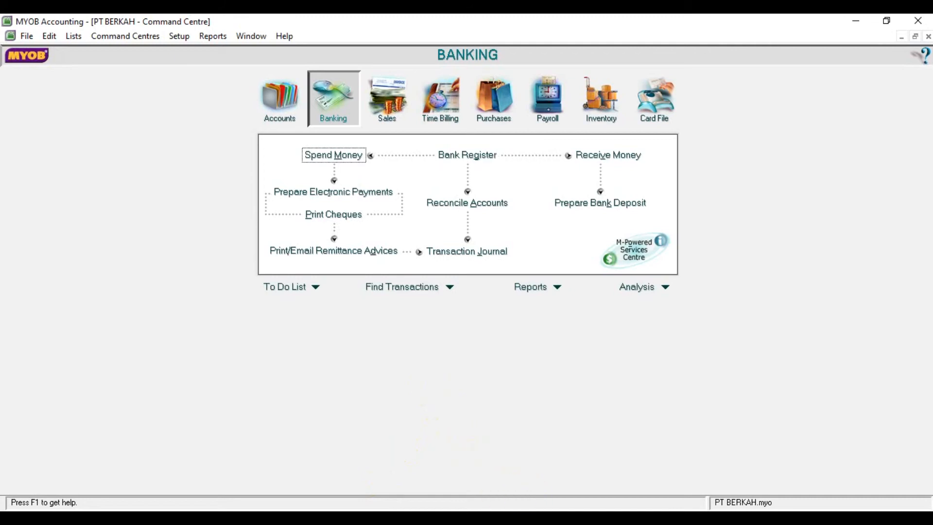
Examine the Dokumen 5 cash receipt in the Word document, and return to MYOB.
{"action": "left_click", "coordinate": [522, 518]}
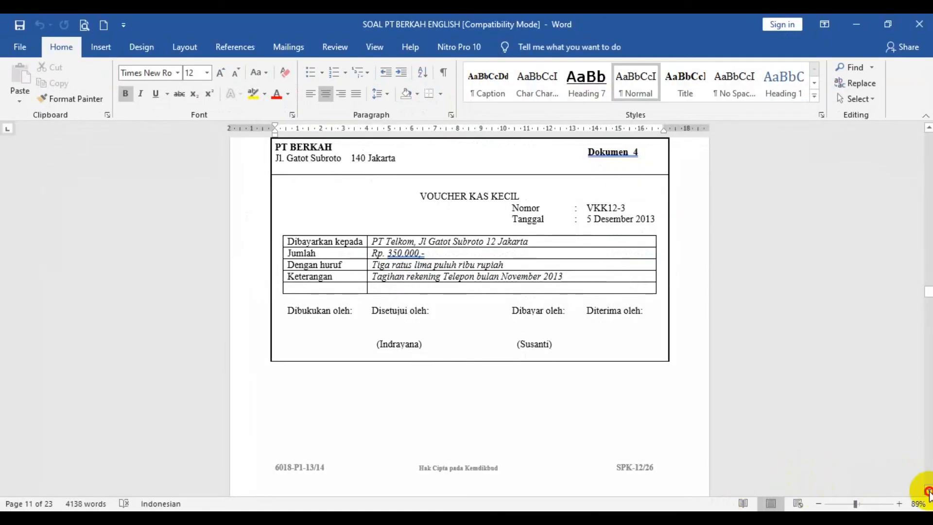
{"action": "left_click", "coordinate": [928, 490]}
{"action": "left_click_drag", "start_coordinate": [929, 490], "coordinate": [929, 492]}
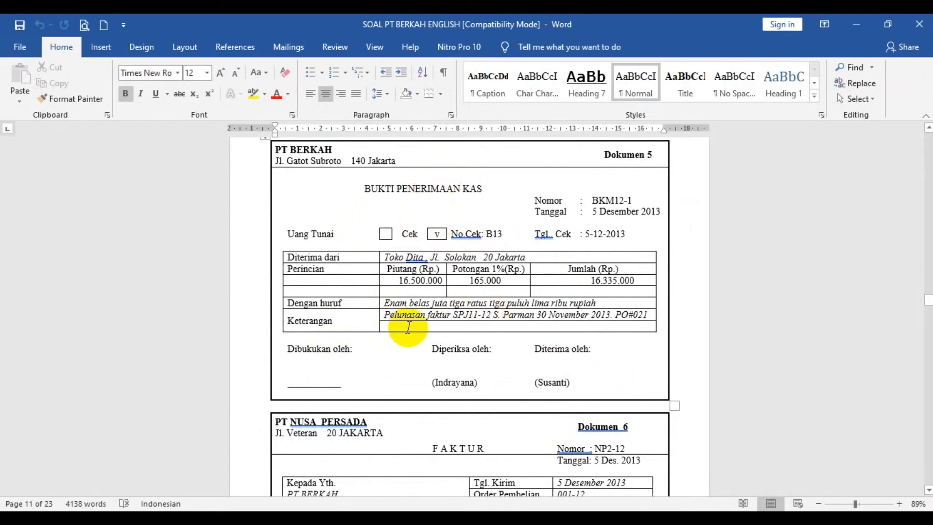
{"action": "left_click", "coordinate": [856, 25]}
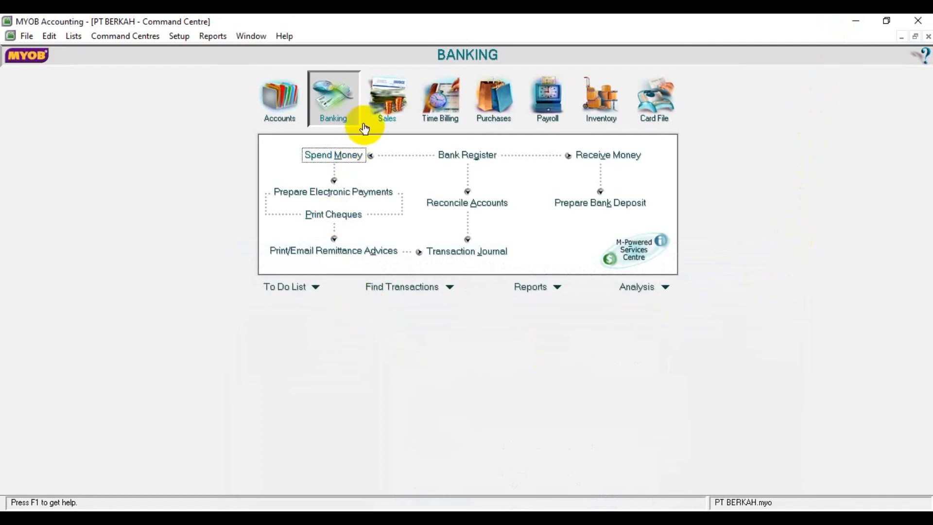
Open a Receive Payments transaction from the Sales command centre and choose Toko Dita as the customer.
{"action": "left_click", "coordinate": [387, 108]}
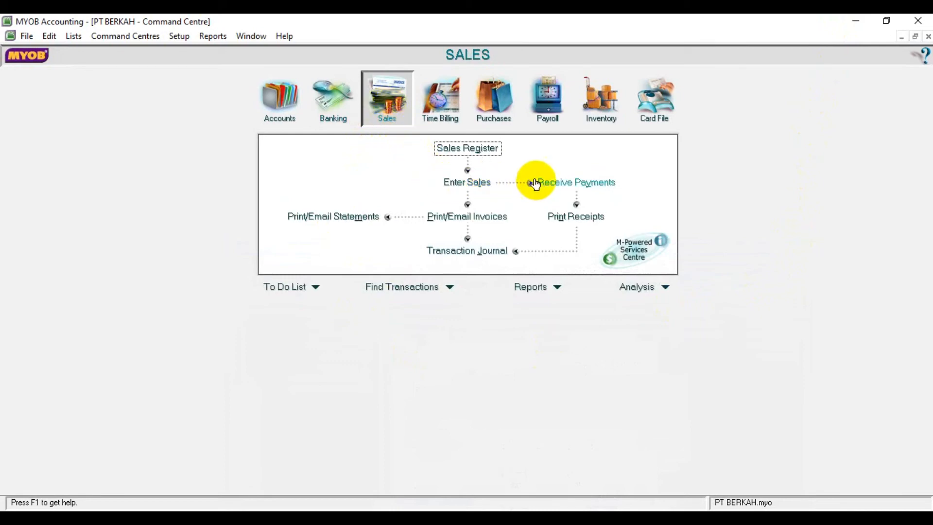
{"action": "left_click", "coordinate": [564, 184]}
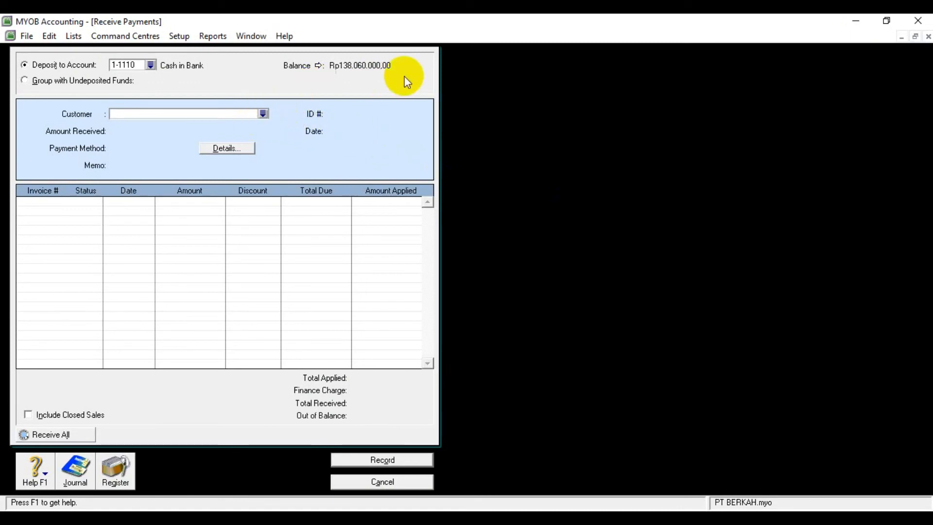
{"action": "left_click", "coordinate": [263, 115]}
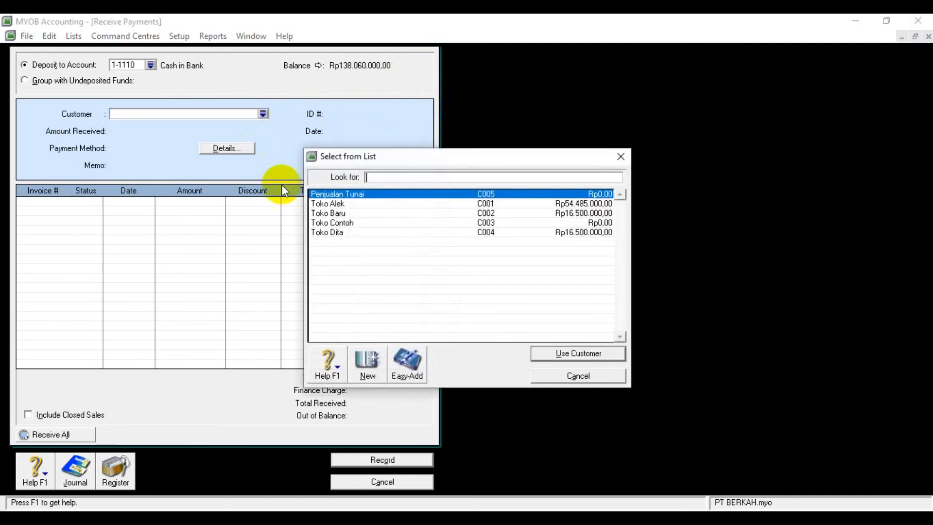
{"action": "left_click", "coordinate": [337, 231]}
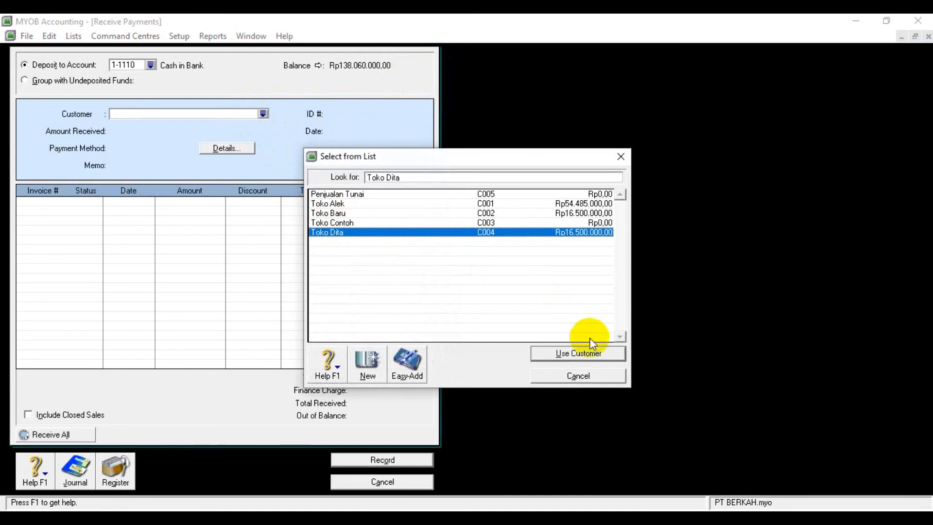
{"action": "left_click", "coordinate": [594, 355]}
Set the receipt's ID number to BKM12-1 and its date to 05/12/2013.
{"action": "left_click", "coordinate": [359, 113]}
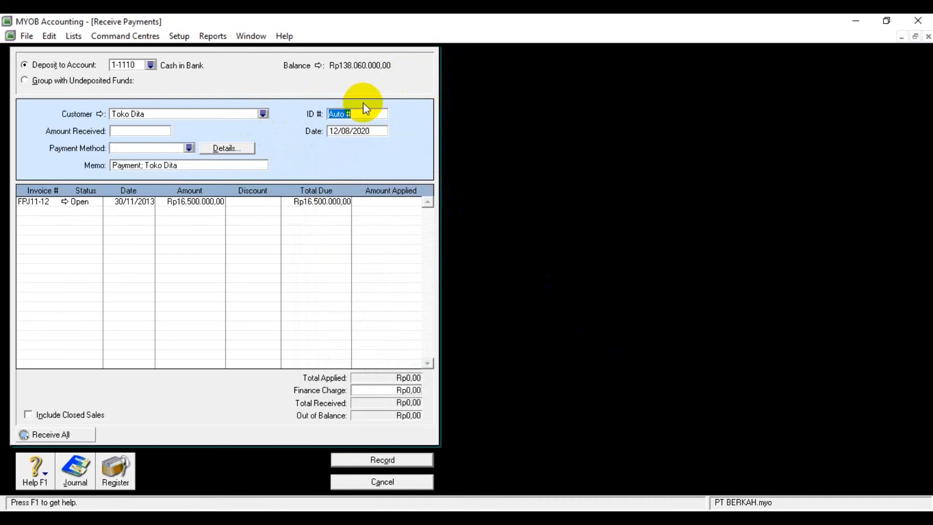
{"action": "key", "text": "Caps_Lock"}
{"action": "type", "text": "BKM12-1"}
{"action": "left_click", "coordinate": [365, 130]}
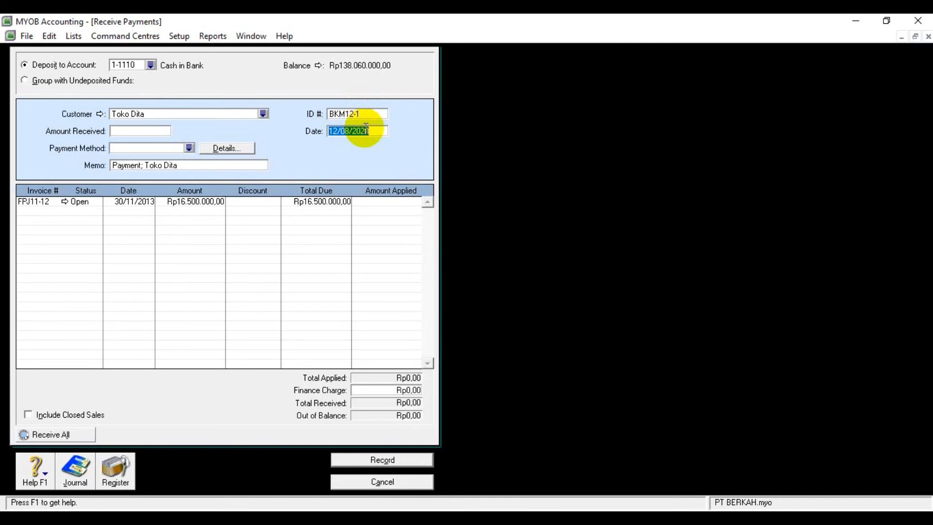
{"action": "type", "text": "5/12/13"}
Enter Rp16.335.000,00 as the amount received and apply it to invoice FPJ11-12.
{"action": "left_click", "coordinate": [142, 130]}
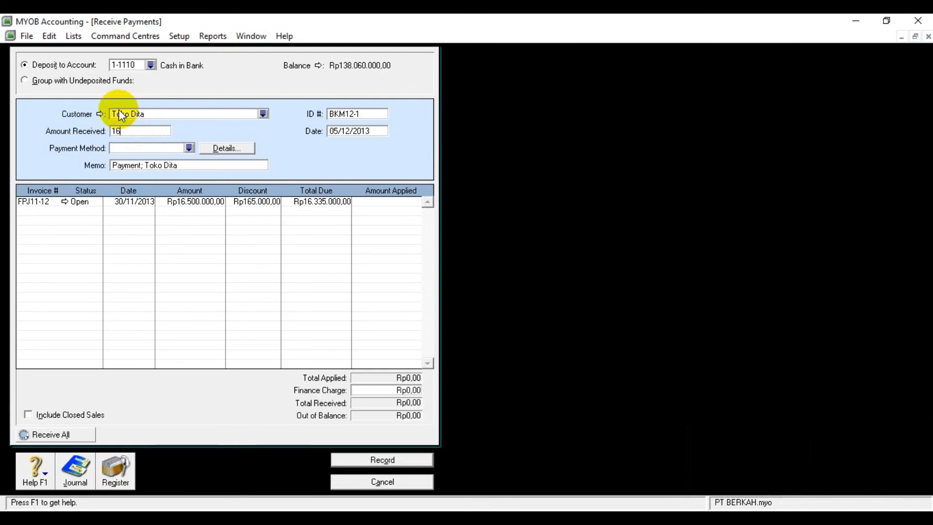
{"action": "type", "text": "335.000"}
{"action": "key", "text": "Tab"}
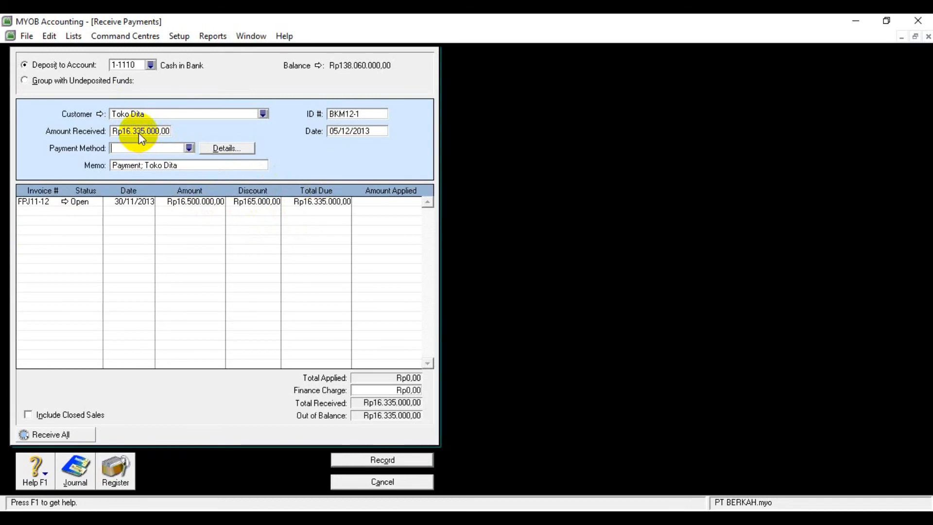
{"action": "left_click", "coordinate": [374, 202]}
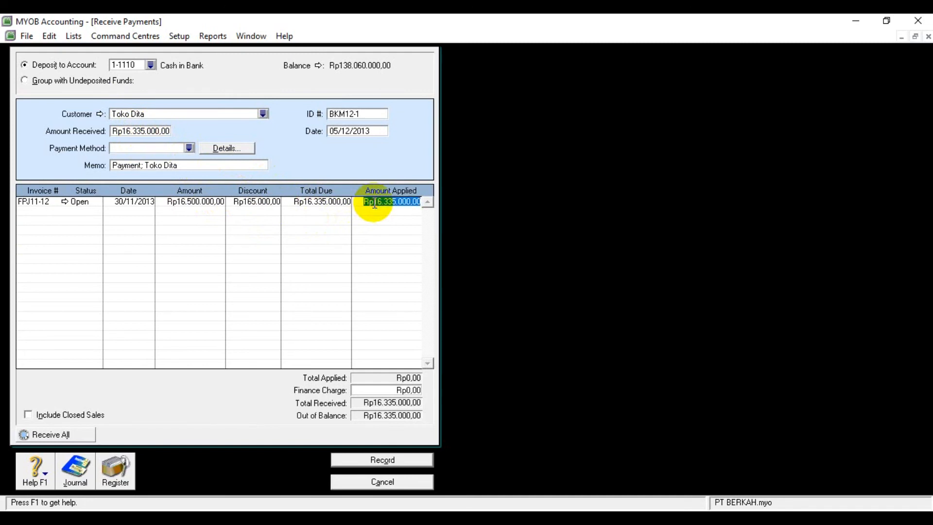
{"action": "key", "text": "Tab"}
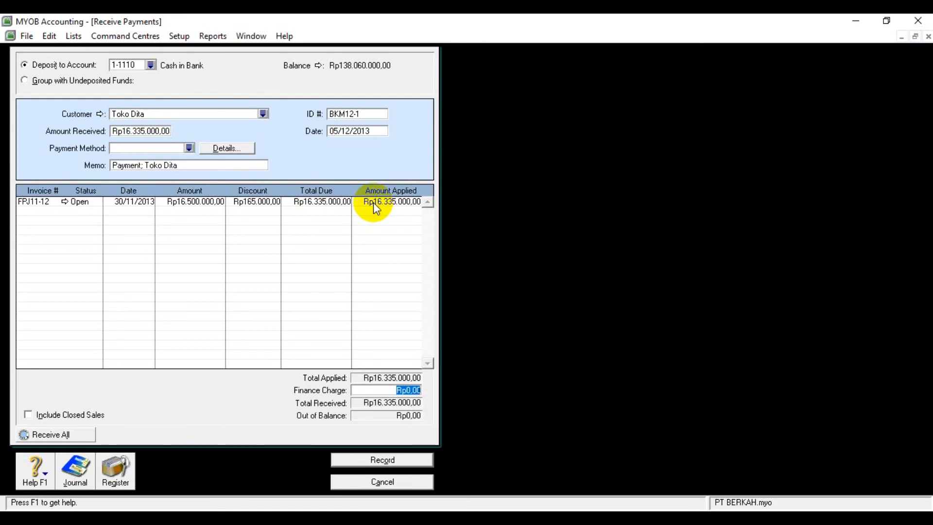
Review the journal recap of the Toko Dita receipt and close it.
{"action": "key", "text": "ctrl+r"}
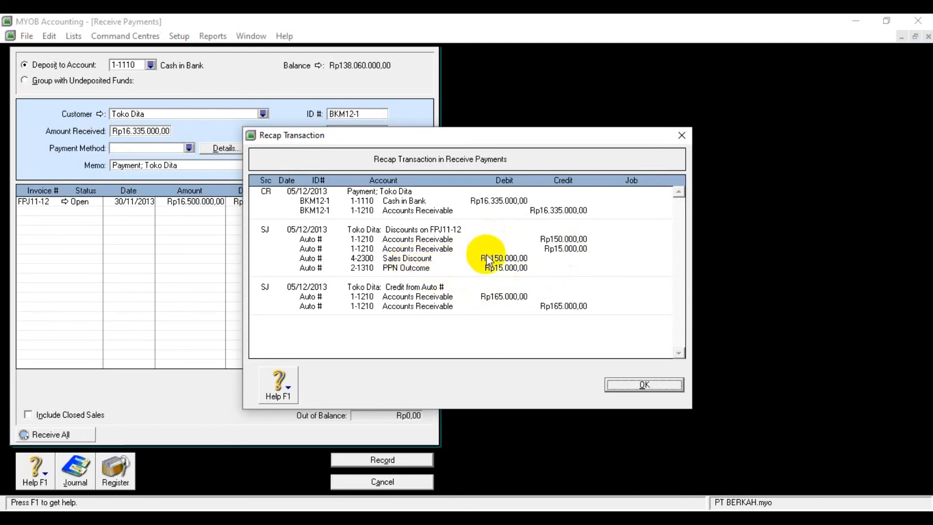
{"action": "left_click", "coordinate": [622, 385]}
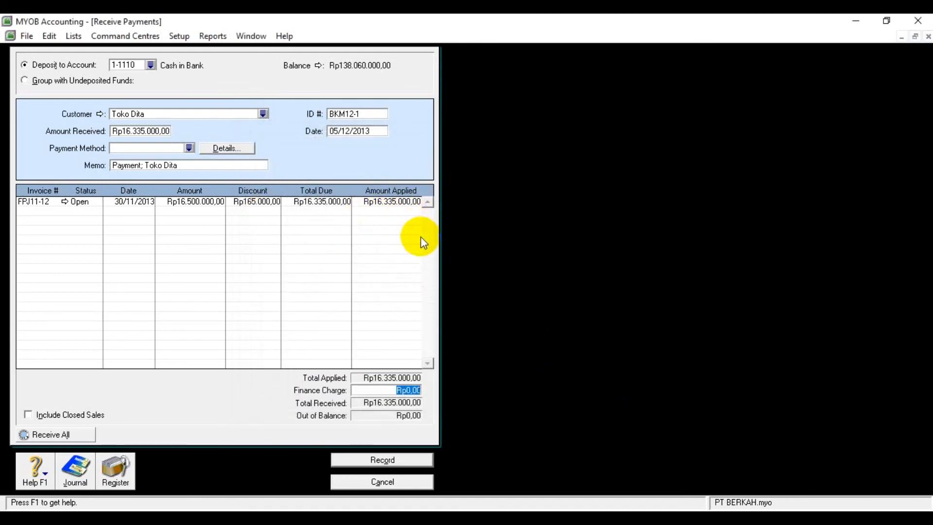
Record the Toko Dita receipt with the credit memo printing postponed, and close the blank Receive Payments form.
{"action": "left_click", "coordinate": [394, 459]}
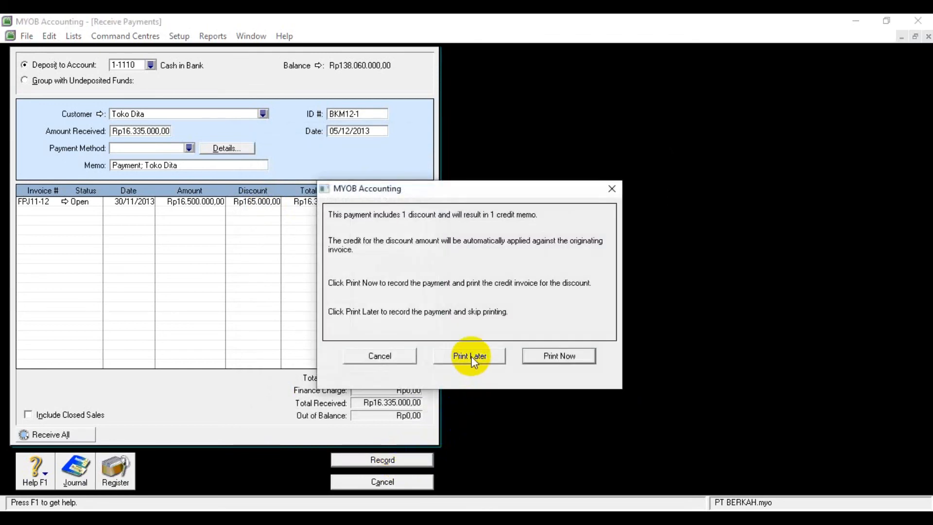
{"action": "left_click", "coordinate": [471, 356]}
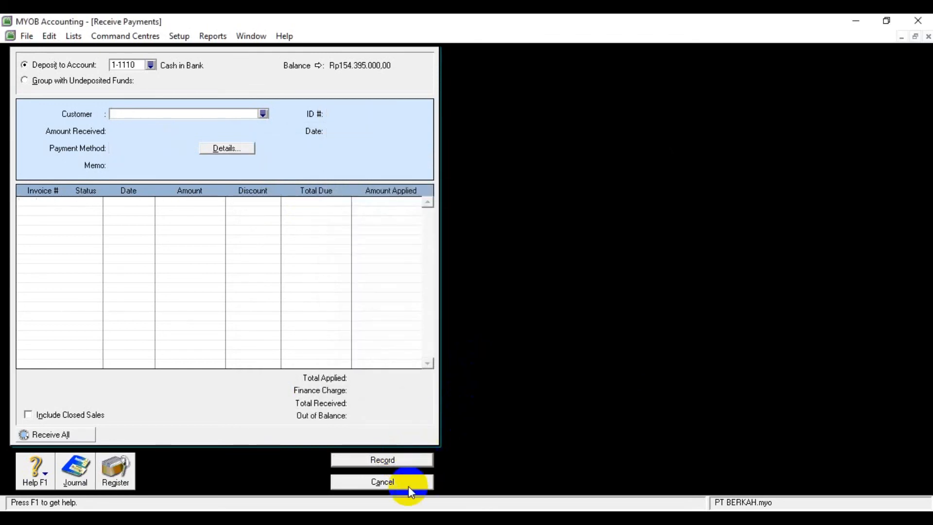
{"action": "left_click", "coordinate": [408, 486]}
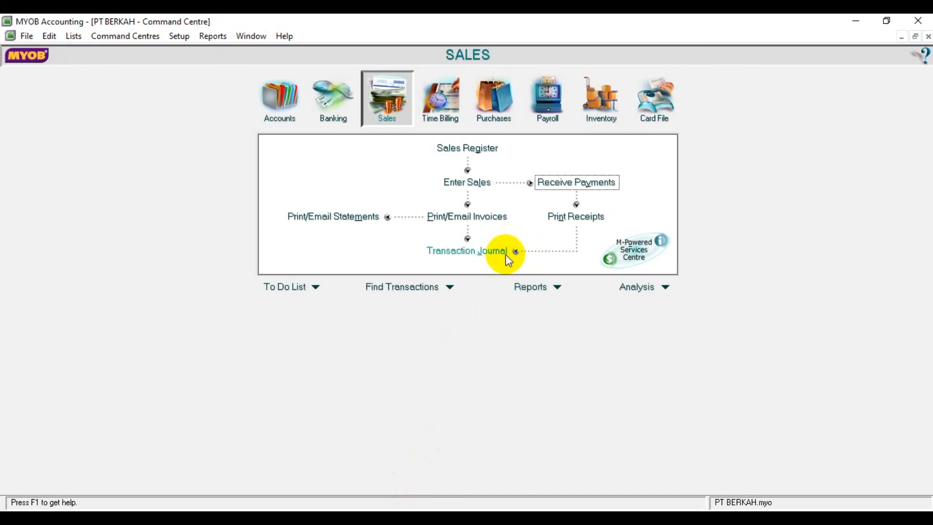
Open the sales transaction journal and list the entries dated from 01/12/2013.
{"action": "left_click", "coordinate": [460, 250]}
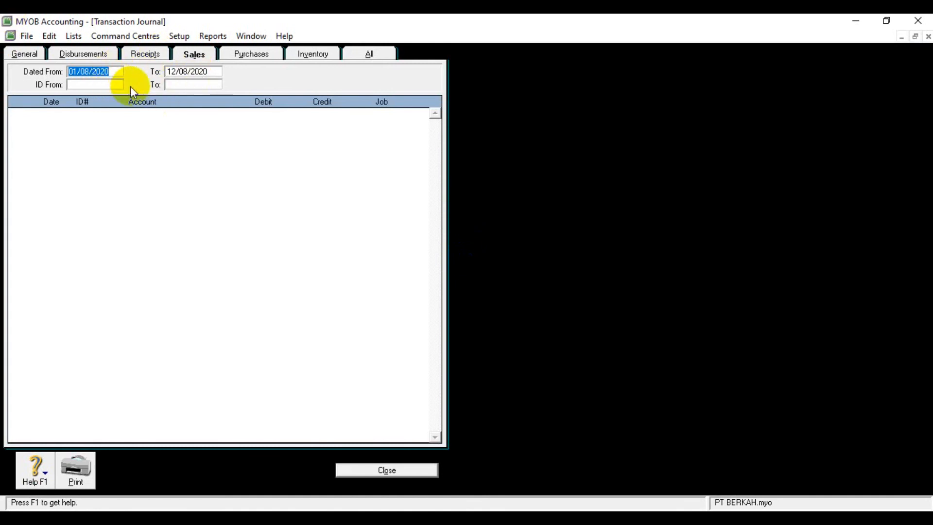
{"action": "type", "text": "01/12/20"}
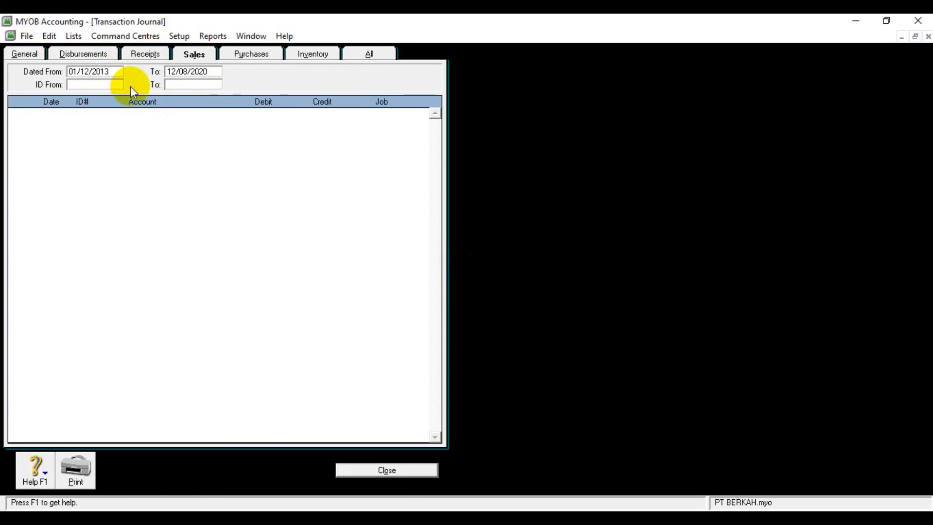
{"action": "key", "text": "Tab"}
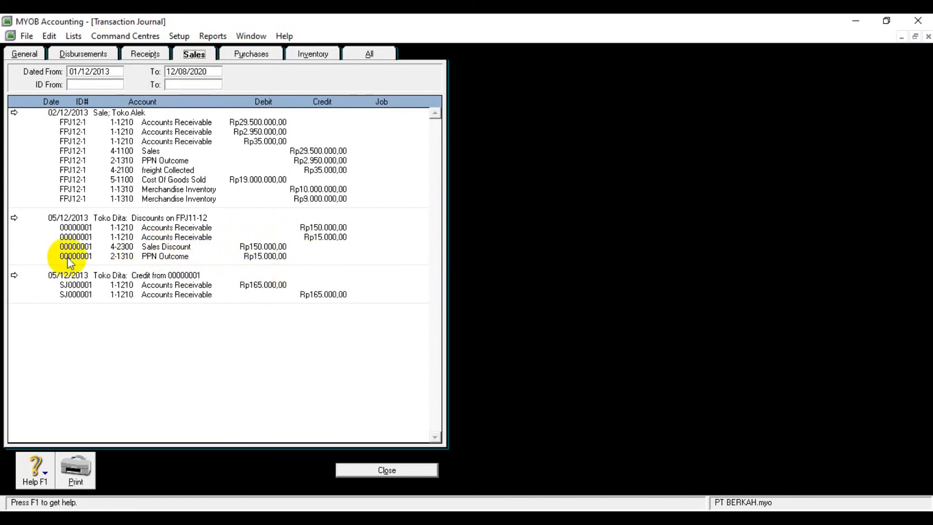
Set the tax code of Toko Dita's discount entry for FPJ11-12 to N-T (Tidak Kena Pajak) and close the sales transaction journal.
{"action": "left_click", "coordinate": [14, 219]}
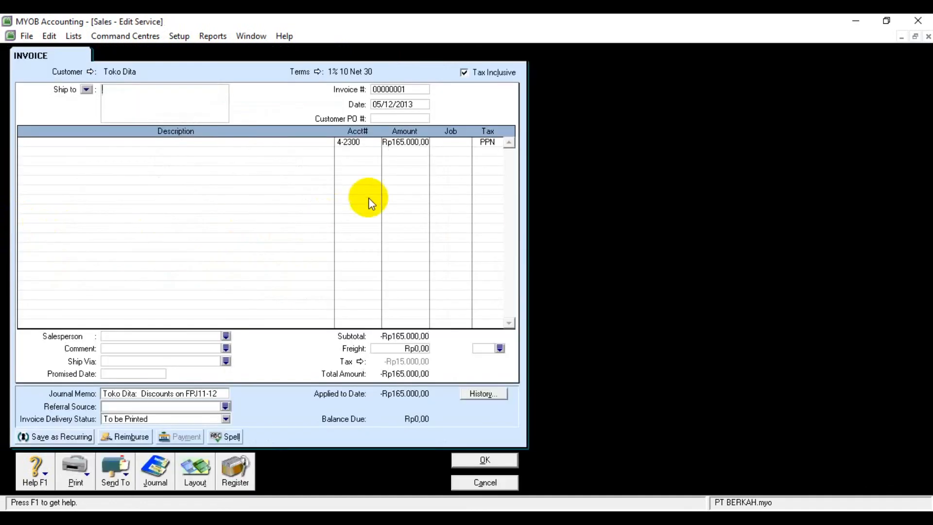
{"action": "left_click", "coordinate": [495, 143]}
{"action": "left_click", "coordinate": [497, 142]}
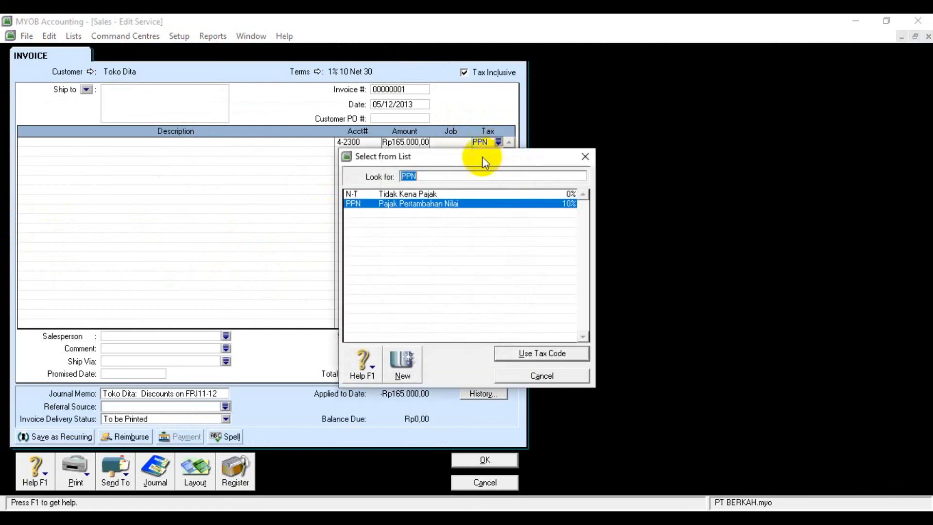
{"action": "left_click", "coordinate": [381, 194]}
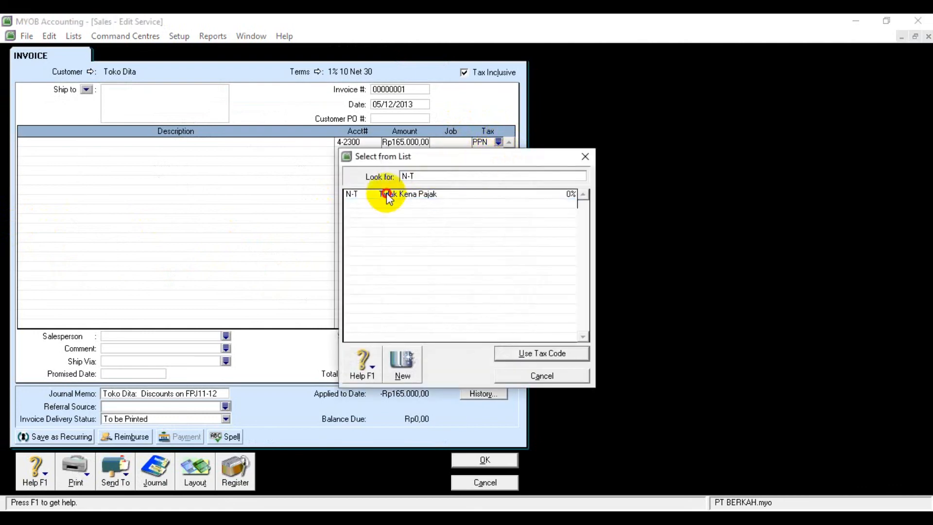
{"action": "left_click", "coordinate": [503, 354]}
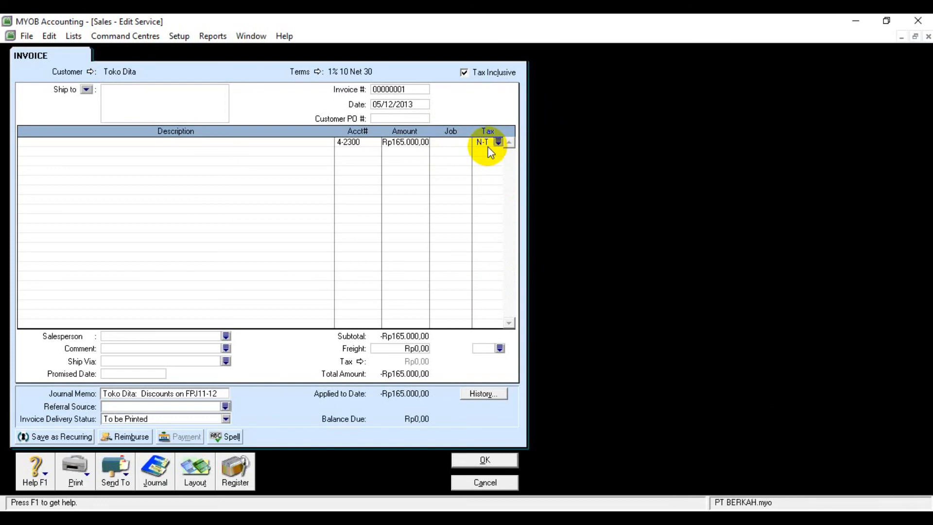
{"action": "left_click", "coordinate": [514, 462]}
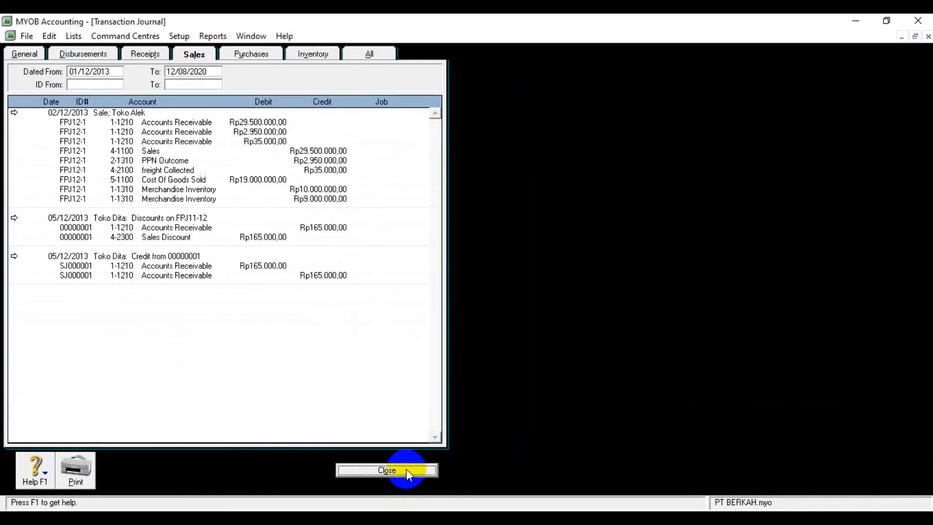
{"action": "left_click", "coordinate": [406, 470]}
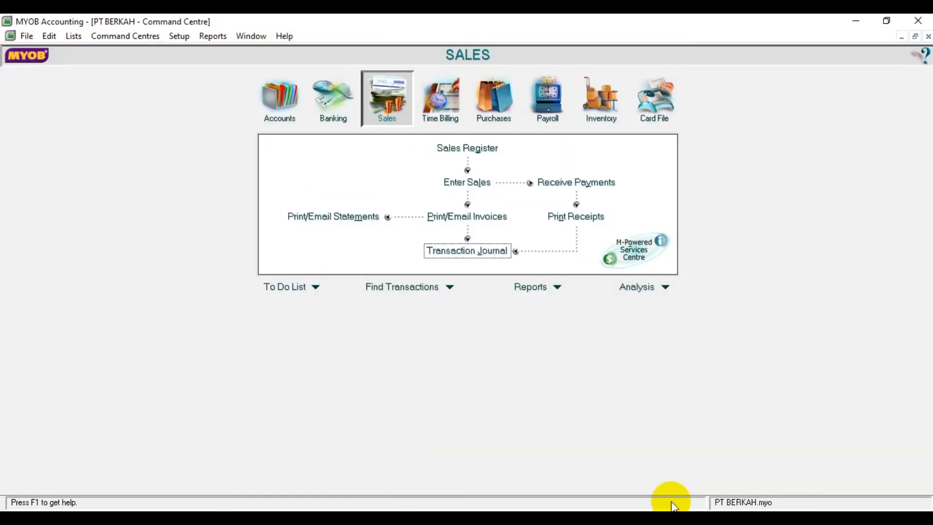